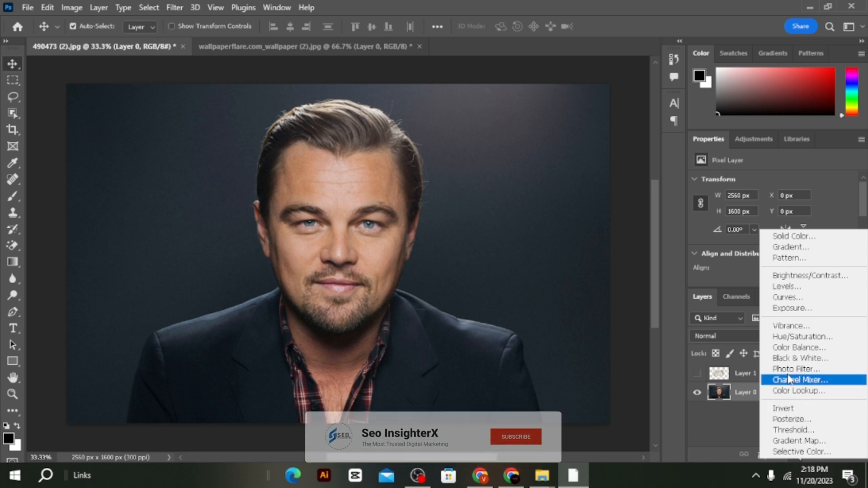
Add a Black & White adjustment layer over the portrait, then a Levels adjustment layer with black input 31 and midtones 0.79
left_click(793, 359)
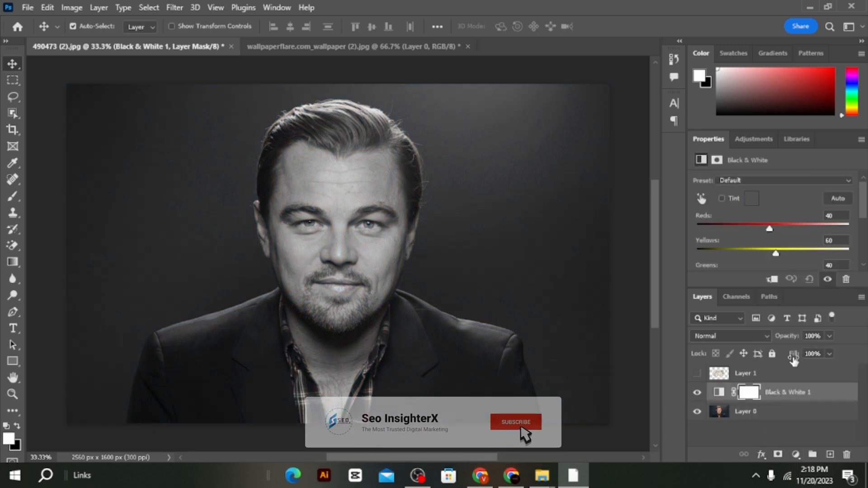
scroll(767, 224, "down", 3)
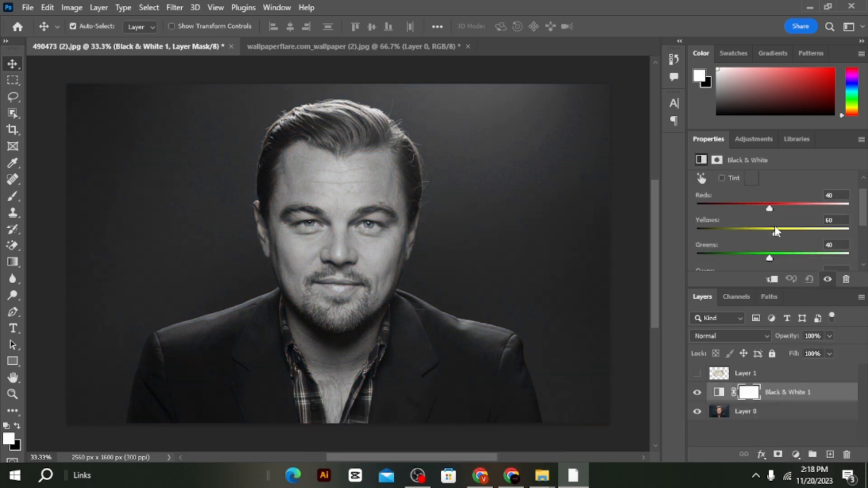
left_click(797, 455)
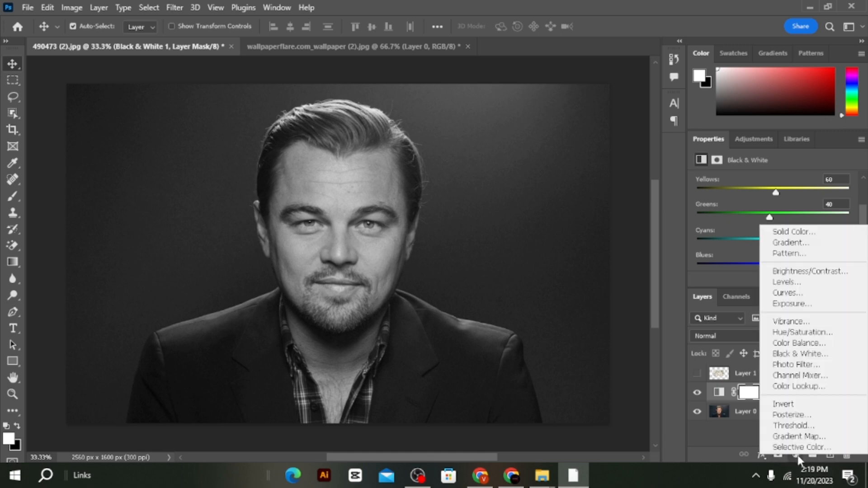
left_click(778, 281)
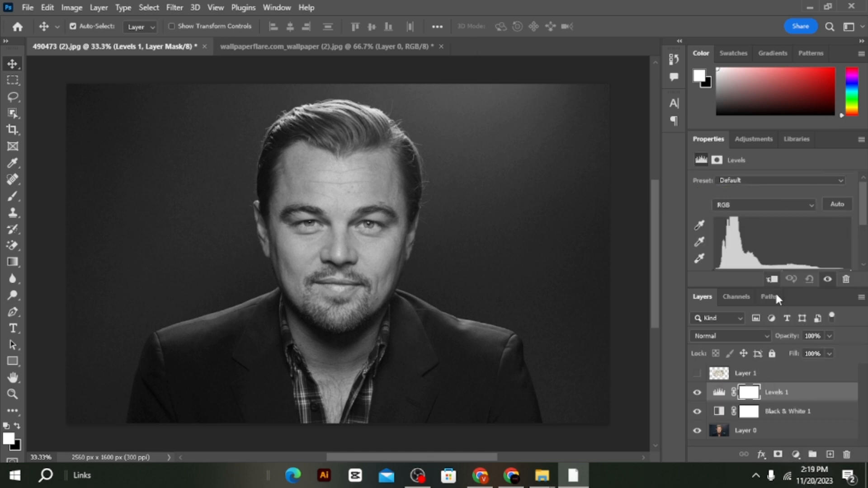
scroll(747, 250, "down", 3)
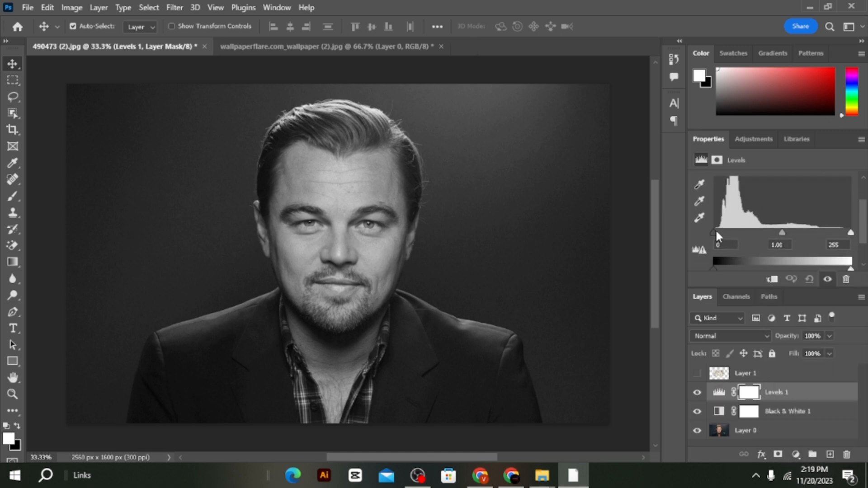
left_click_drag(716, 232, 729, 233)
mouse_move(851, 234)
left_mouse_down()
mouse_move(825, 235)
mouse_move(851, 234)
left_mouse_up()
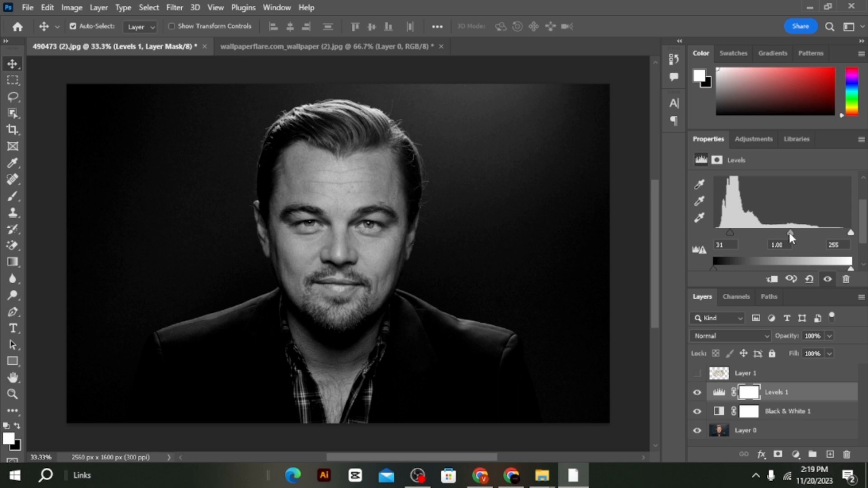
mouse_move(790, 234)
left_mouse_down()
mouse_move(778, 233)
mouse_move(799, 233)
left_mouse_up()
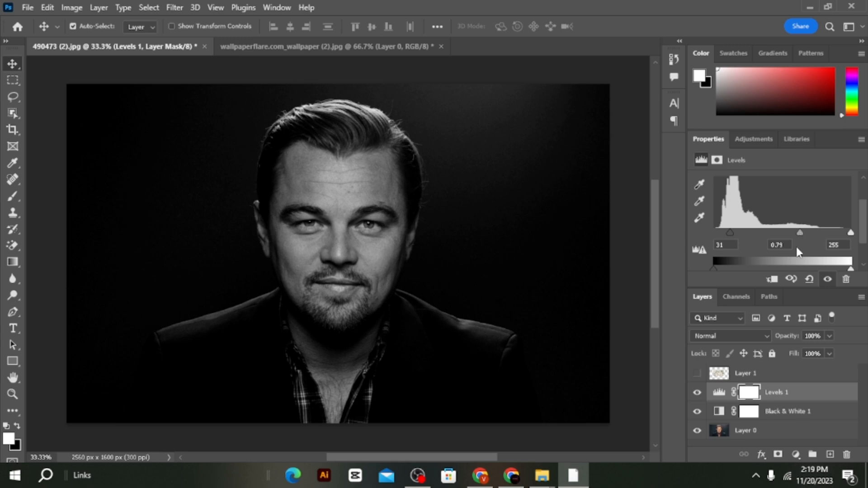
Merge the Levels 1, Black & White 1 and Layer 0 layers into one layer
left_click(786, 414, "ctrl")
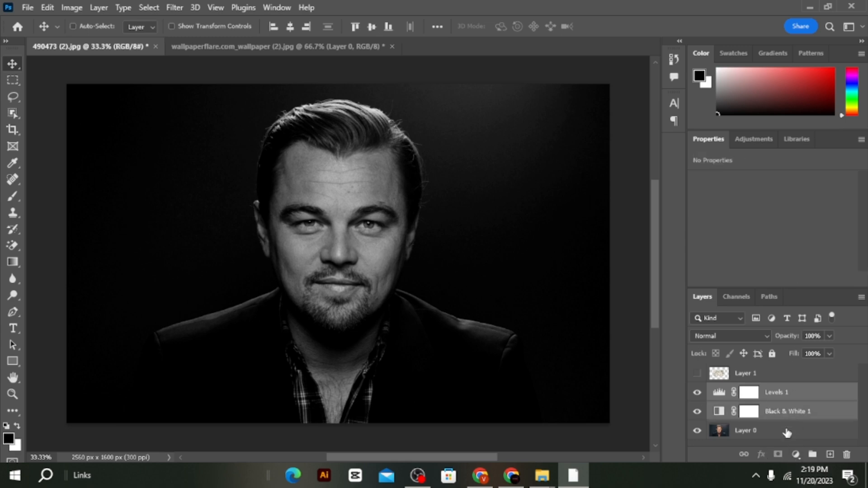
left_click(786, 431, "ctrl")
right_click(784, 417)
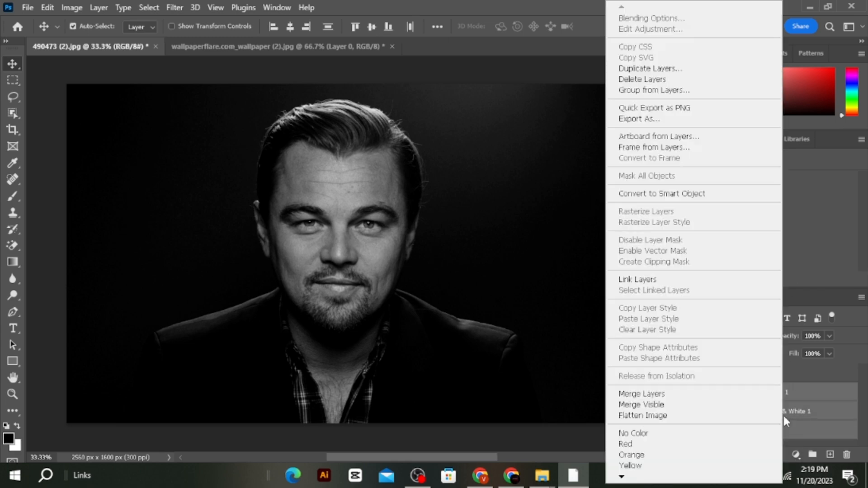
left_click(714, 394)
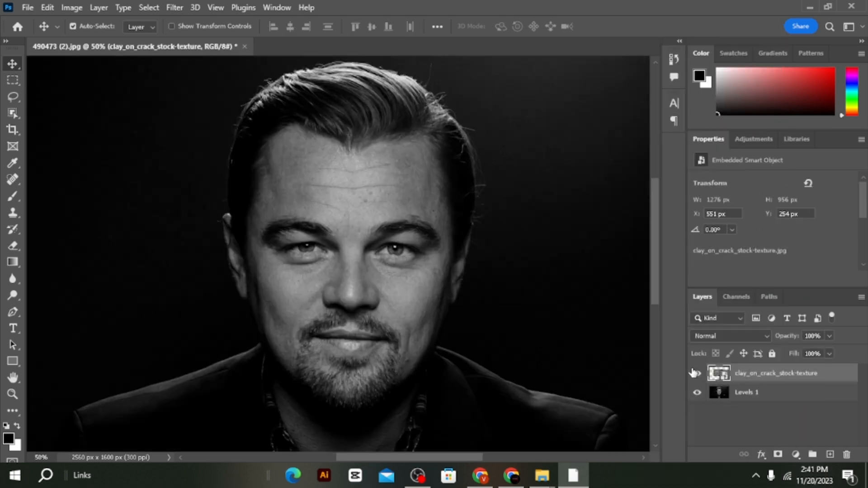
Show the clay_on_crack_stock-texture layer, blend it with Darker Color and position it over the face at X 525 px, Y 220 px
left_click(696, 373)
left_click_drag(464, 278, 479, 267)
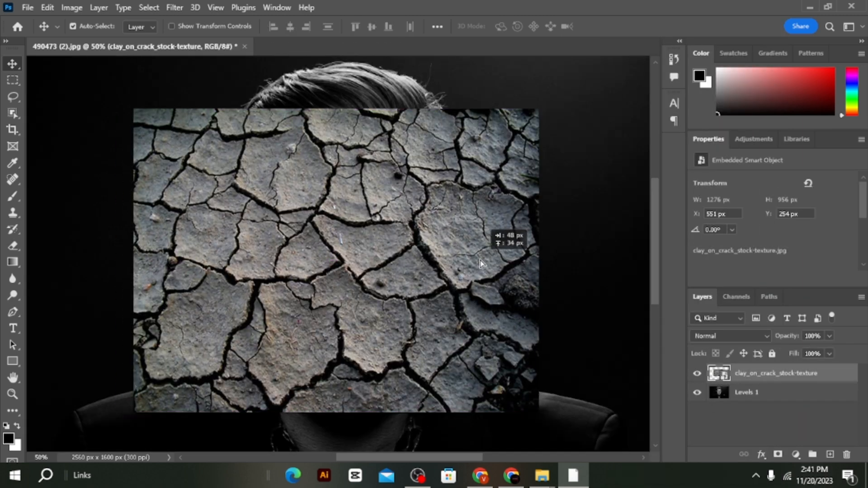
left_click(719, 337)
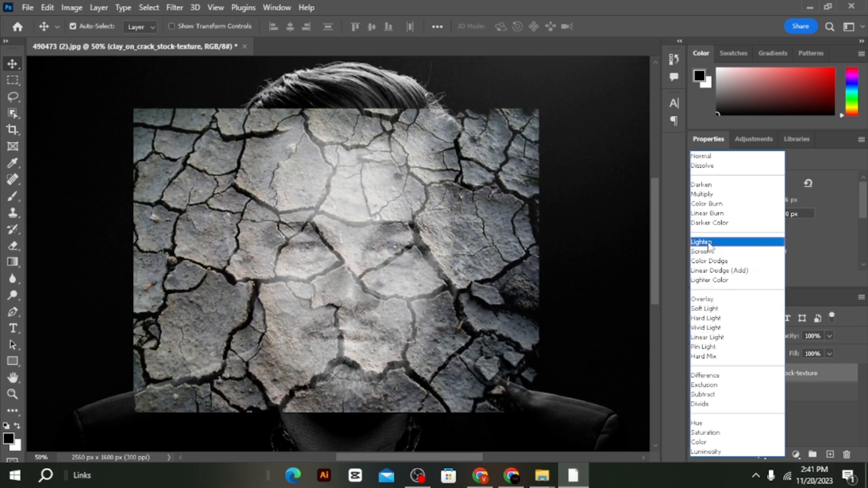
left_click(710, 223)
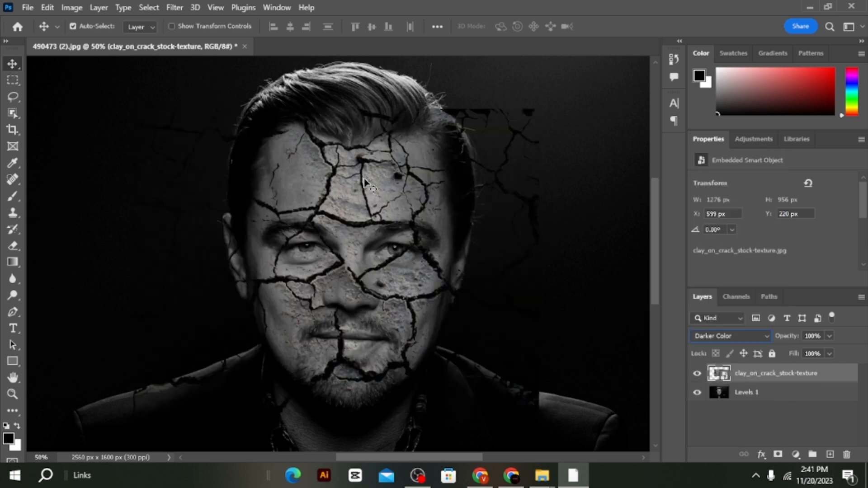
left_click_drag(363, 181, 338, 184)
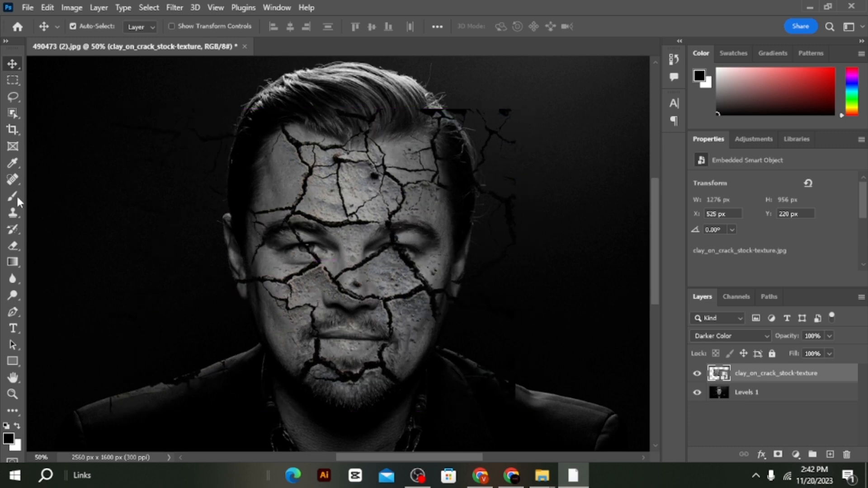
Rasterize the crack texture layer and erase its cracks from the background right of the head with a 92 px Eraser
left_click(12, 247)
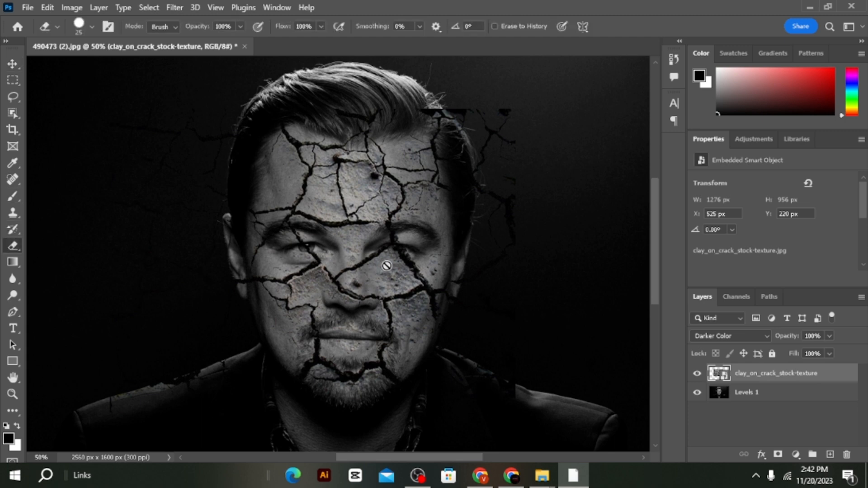
left_click(406, 260)
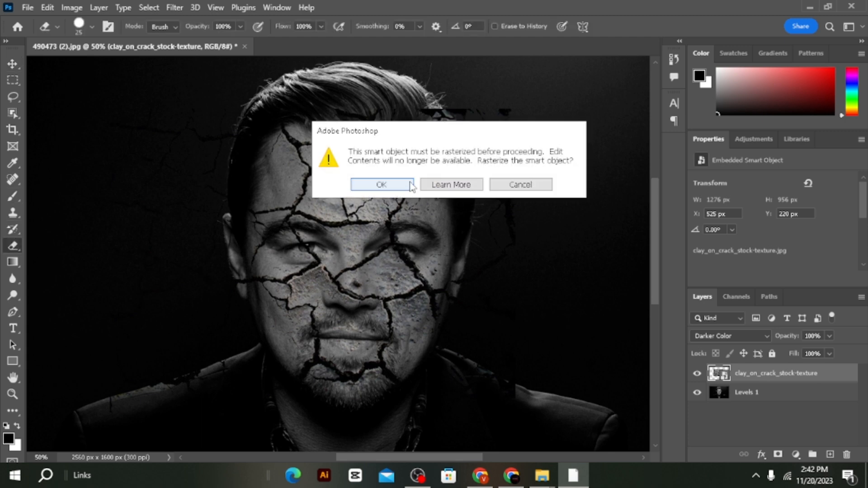
left_click(404, 183)
right_click(554, 135)
left_click_drag(625, 166, 645, 167)
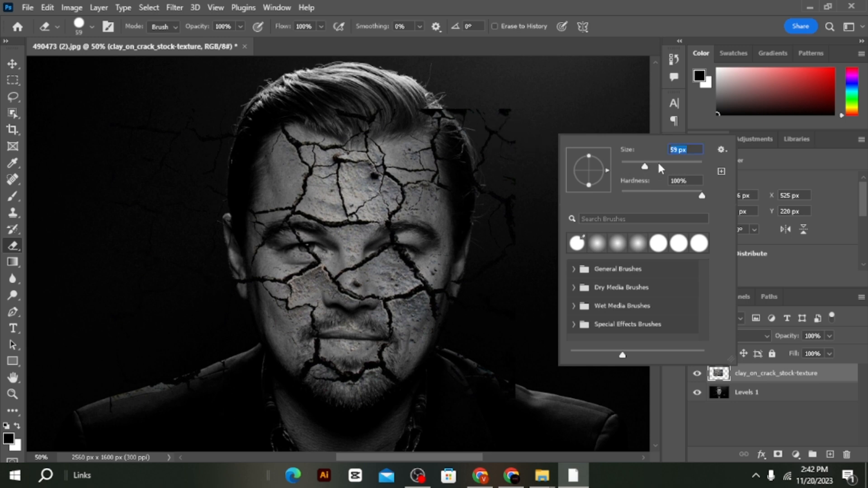
mouse_move(492, 104)
left_mouse_down()
mouse_move(508, 203)
mouse_move(465, 112)
mouse_move(527, 237)
mouse_move(476, 144)
left_mouse_up()
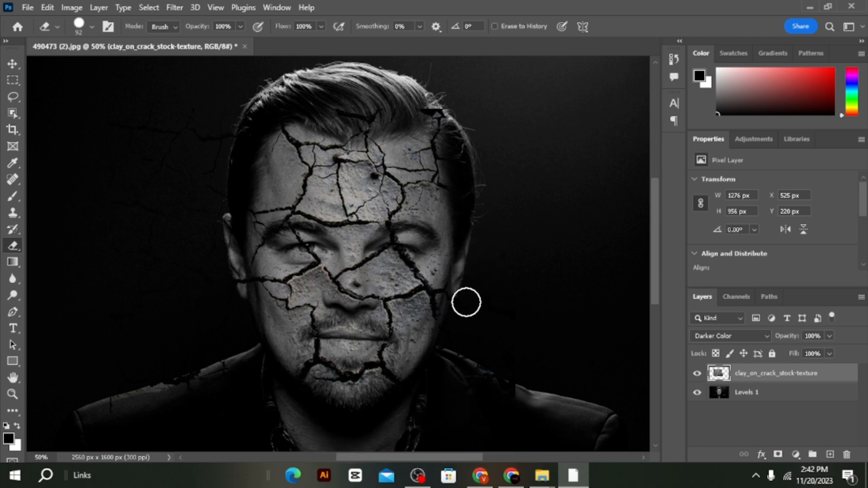
Erase the texture's cracks and hard upper edge from the hair, down to the hairline above the forehead
scroll(447, 375, "down", 4)
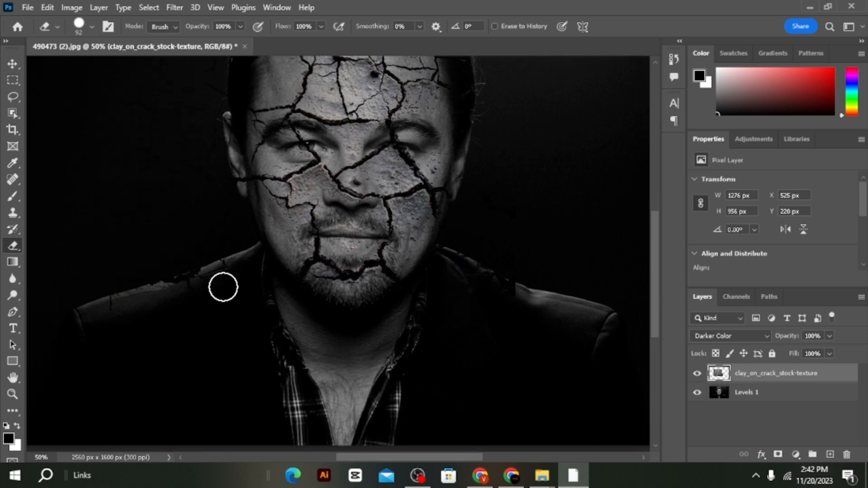
scroll(159, 289, "up", 7)
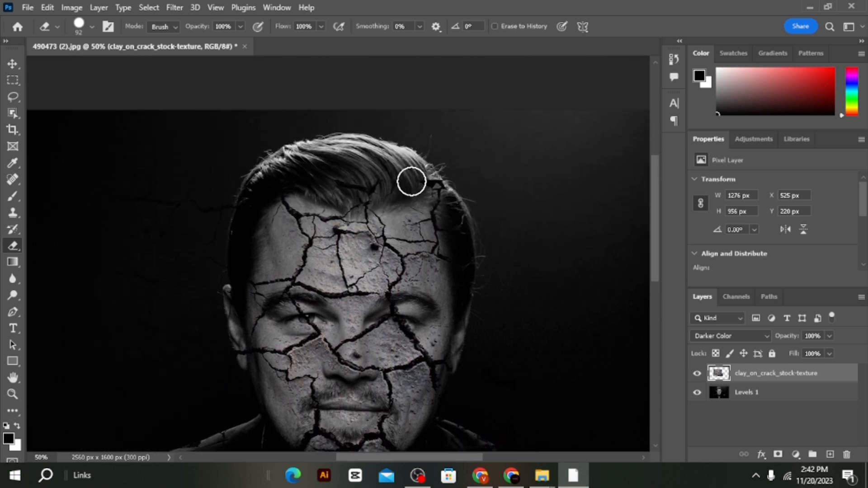
key("ctrl+plus")
key("ctrl+plus")
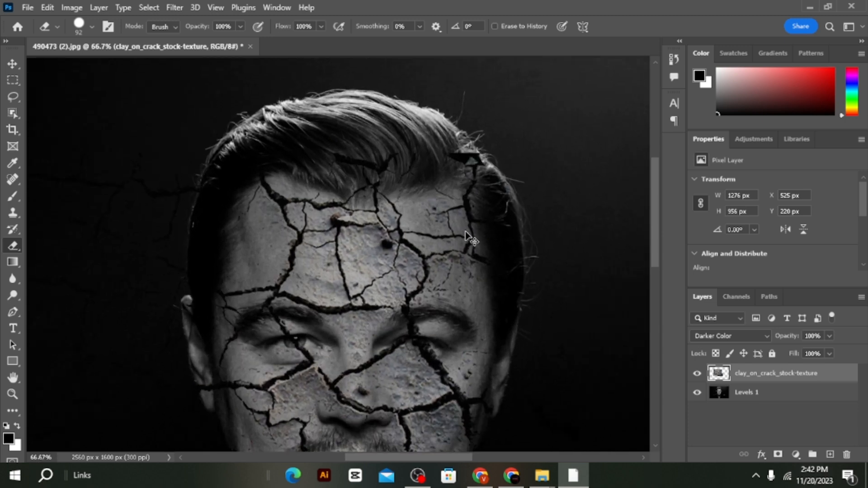
scroll(431, 203, "up", 3)
scroll(466, 199, "up", 1)
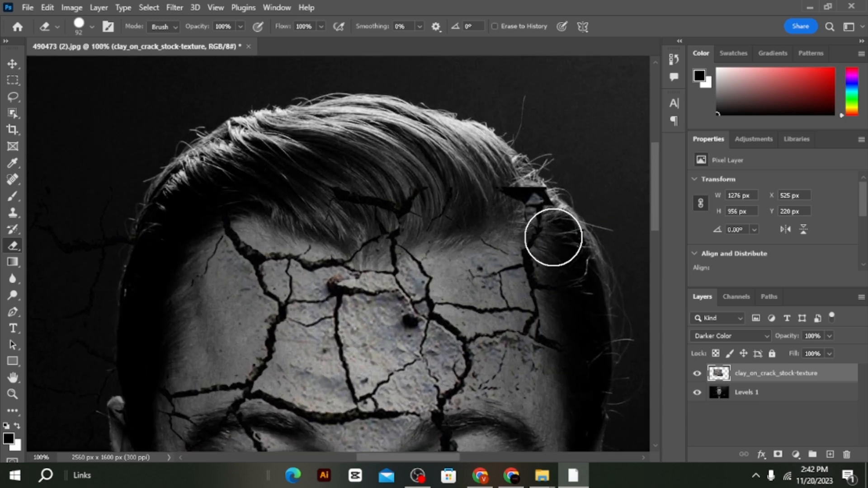
mouse_move(553, 237)
left_mouse_down()
mouse_move(555, 211)
mouse_move(531, 195)
mouse_move(467, 195)
mouse_move(467, 205)
mouse_move(402, 219)
mouse_move(383, 234)
mouse_move(389, 218)
mouse_move(406, 211)
mouse_move(294, 191)
mouse_move(370, 235)
left_mouse_up()
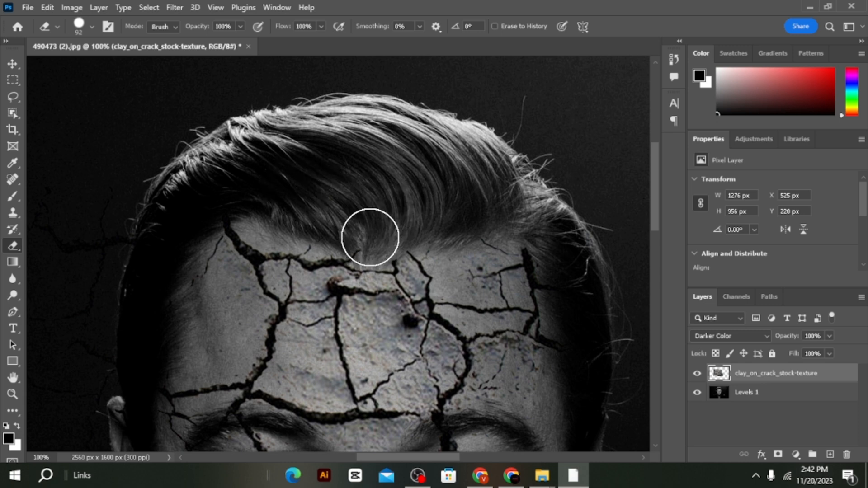
Erase the cracks from the dark background left of the head and from the ear on that side
scroll(325, 228, "up", 2)
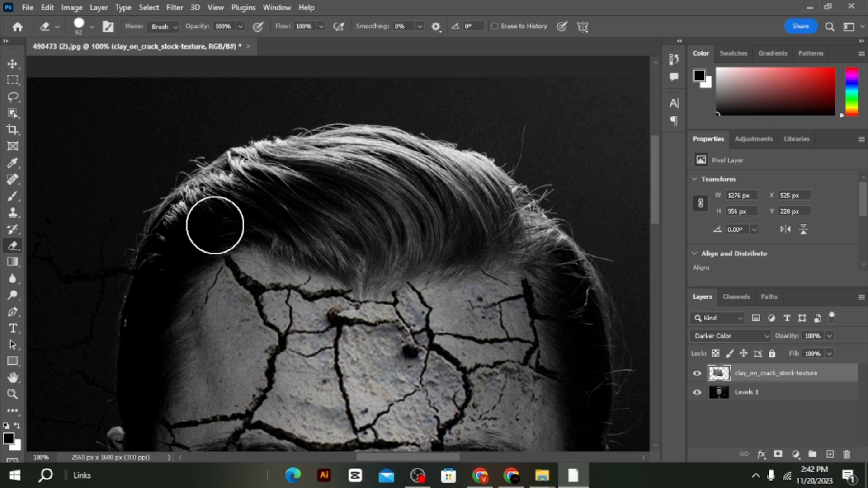
scroll(210, 225, "down", 2)
scroll(200, 224, "up", 3)
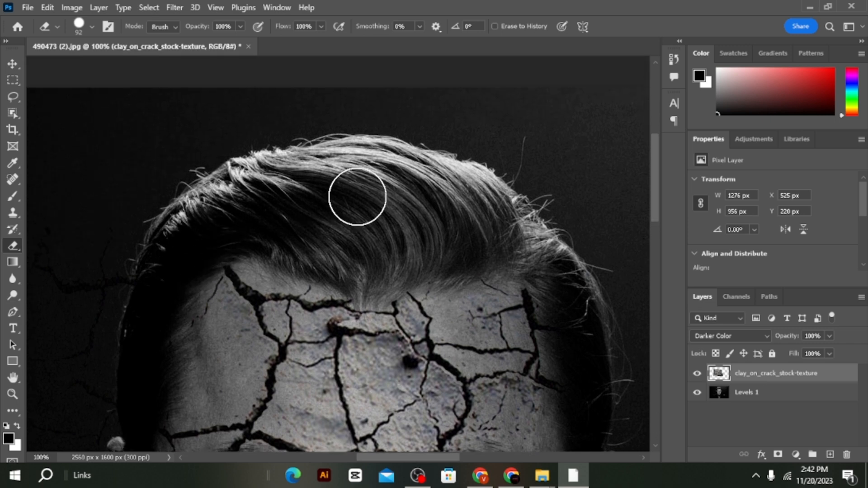
scroll(221, 239, "left", 3)
scroll(221, 239, "left", 5)
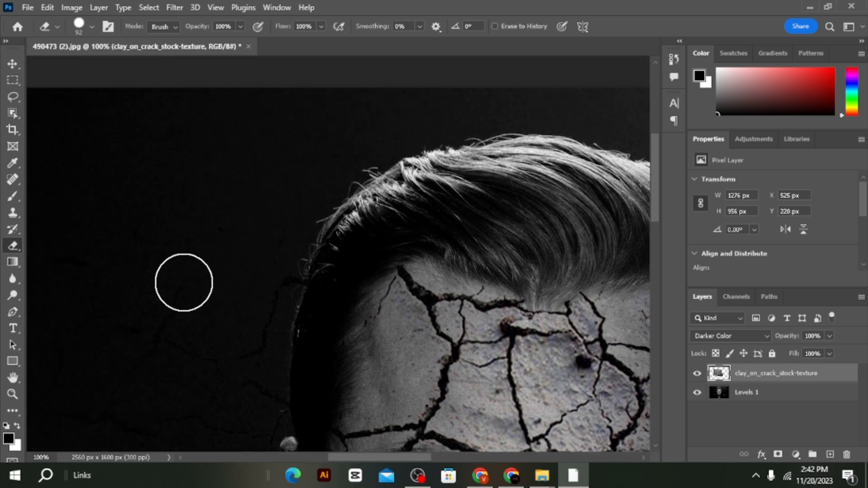
scroll(213, 258, "down", 3)
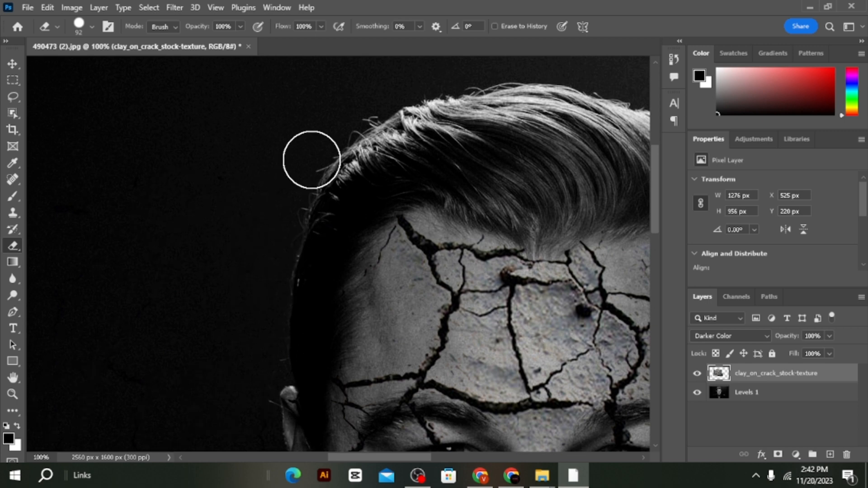
scroll(310, 265, "down", 4)
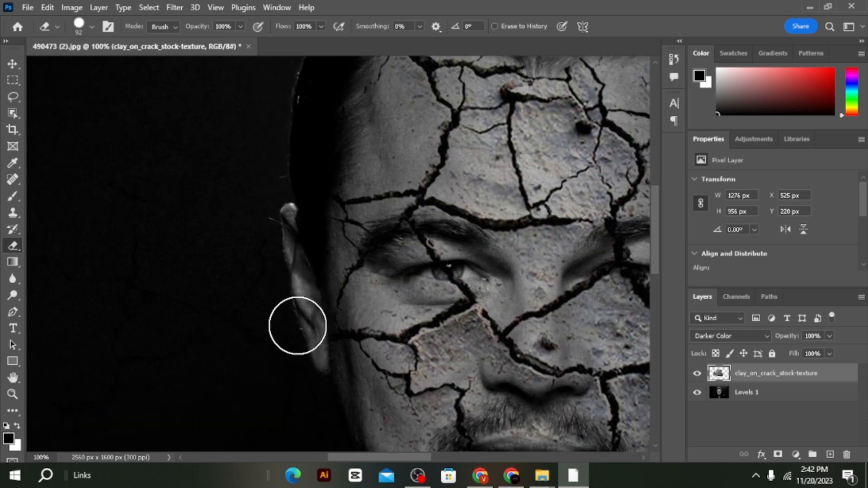
Erase the cracks from the jacket shoulder on the left side of the portrait
scroll(295, 244, "down", 3)
scroll(294, 248, "down", 2)
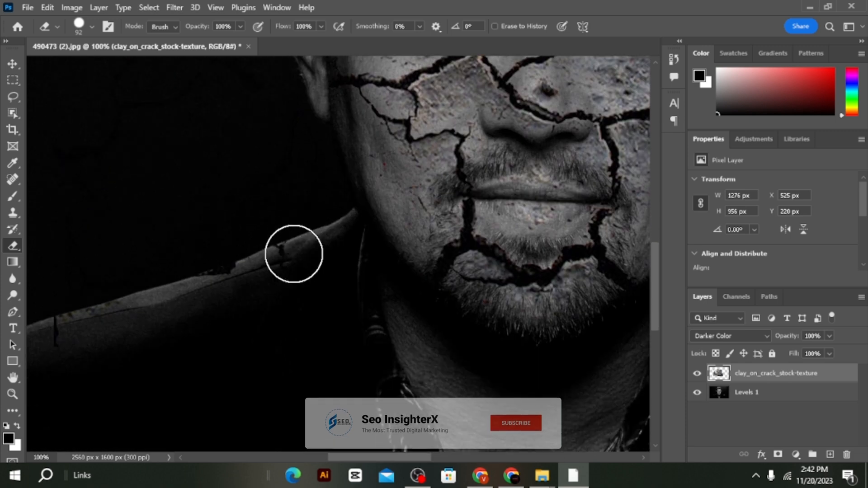
scroll(265, 273, "down", 1)
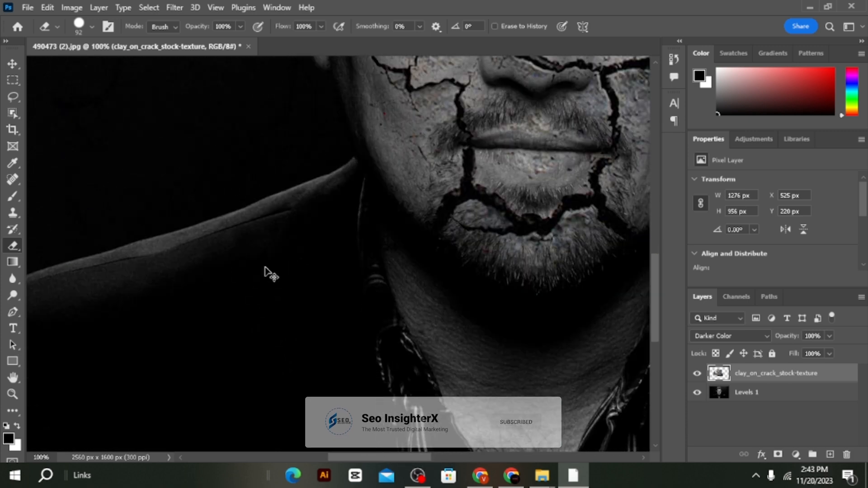
key("ctrl+minus")
key("ctrl+minus")
key("ctrl+minus")
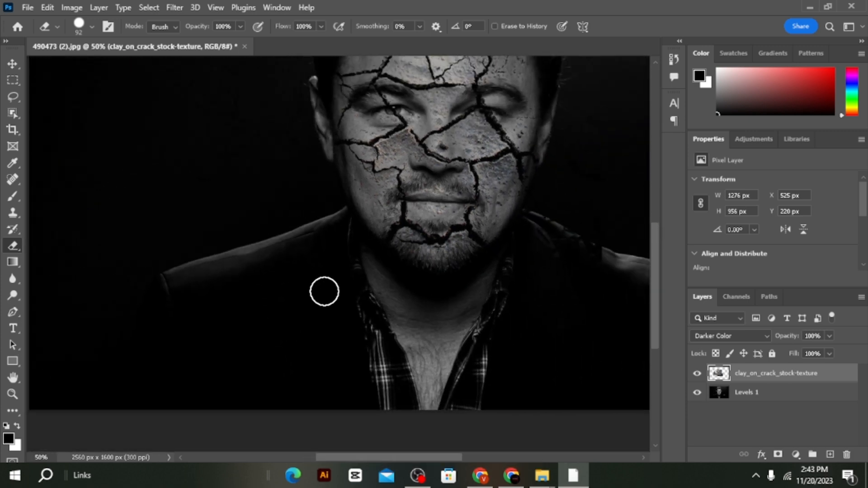
scroll(317, 285, "up", 1)
scroll(318, 289, "down", 1)
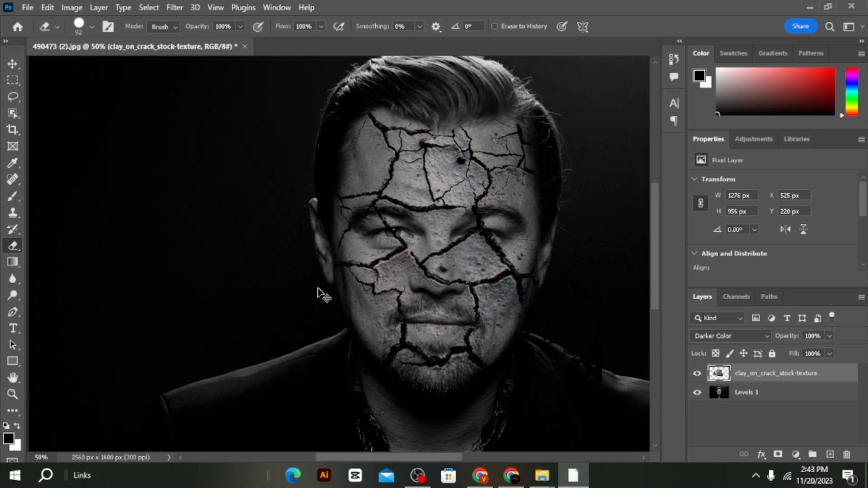
Erase the remaining cracks and the texture's edge from the right jacket shoulder and the background above it
key("ctrl+plus")
scroll(318, 288, "down", 2)
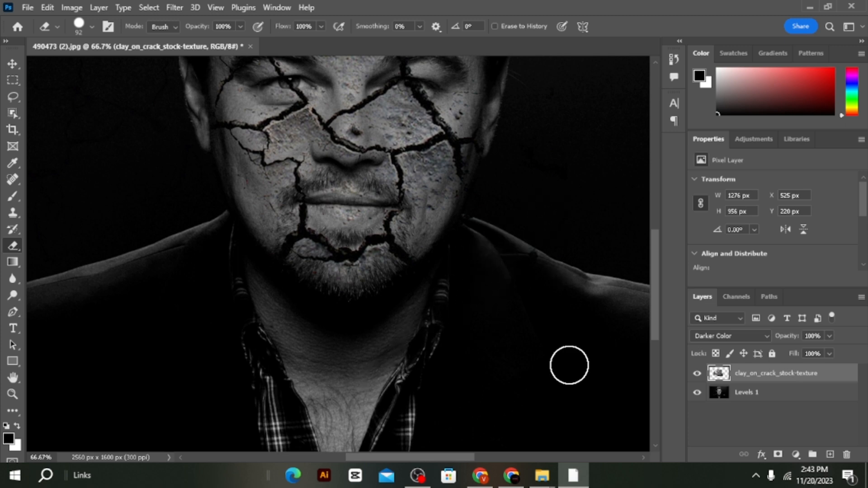
scroll(535, 293, "down", 2)
scroll(457, 314, "down", 1)
key("ctrl+minus")
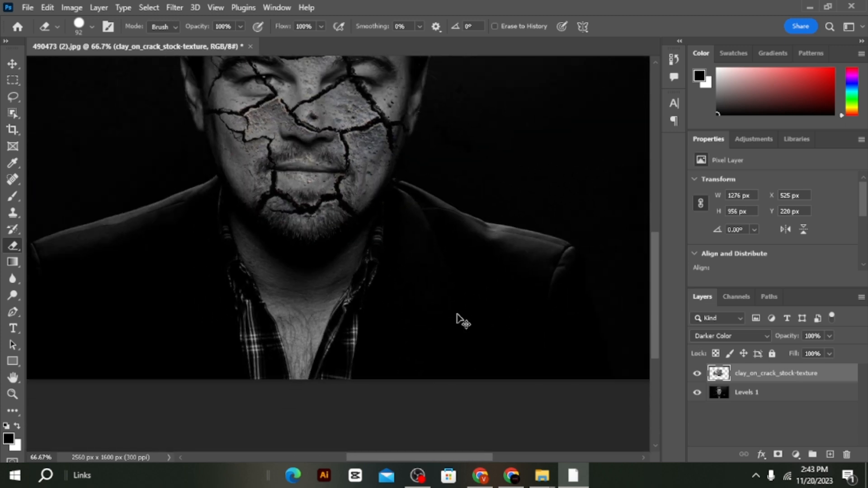
scroll(393, 314, "up", 3)
scroll(480, 249, "up", 2)
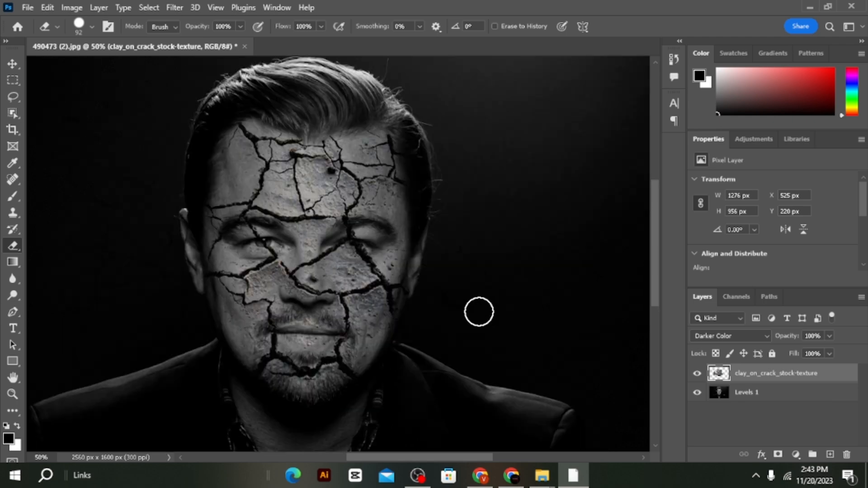
Erase the crack texture from the irises of both eyes with a 36 px eraser
scroll(380, 421, "down", 2)
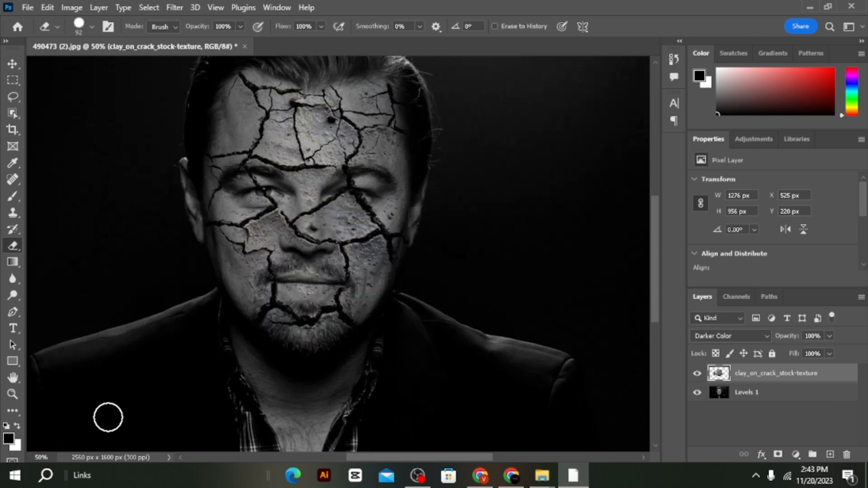
scroll(237, 378, "up", 2)
scroll(428, 297, "up", 3)
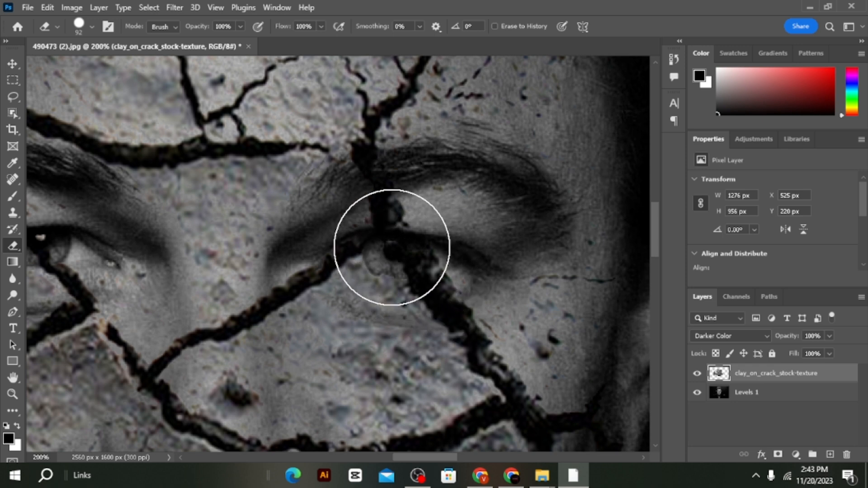
right_click(398, 238)
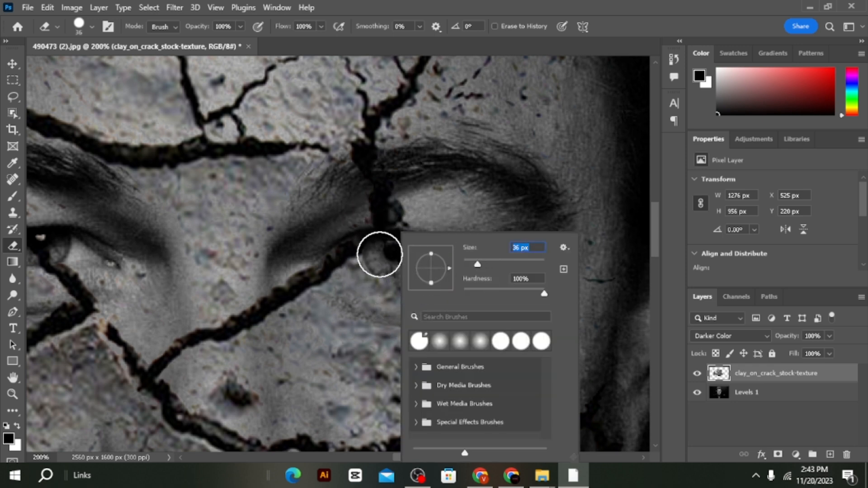
left_click(389, 256)
mouse_move(392, 255)
left_mouse_down()
mouse_move(438, 251)
mouse_move(358, 263)
mouse_move(380, 258)
left_mouse_up()
scroll(372, 277, "left", 5)
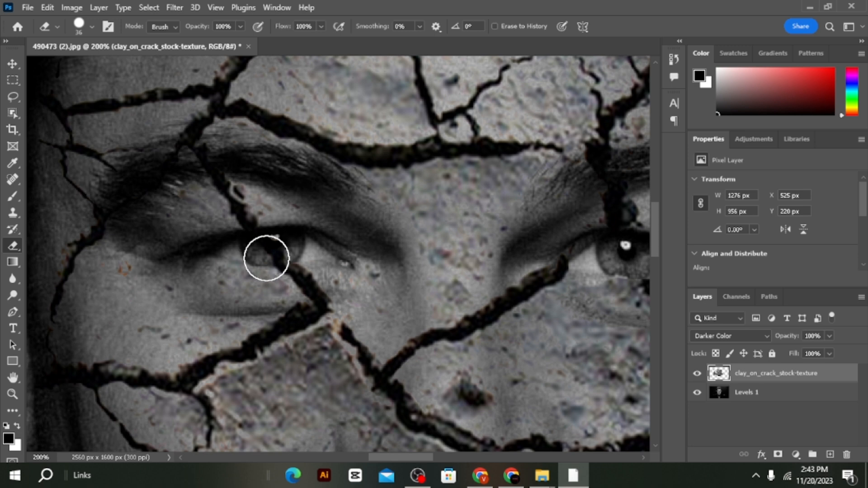
mouse_move(267, 258)
left_mouse_down()
mouse_move(259, 255)
mouse_move(278, 244)
left_mouse_up()
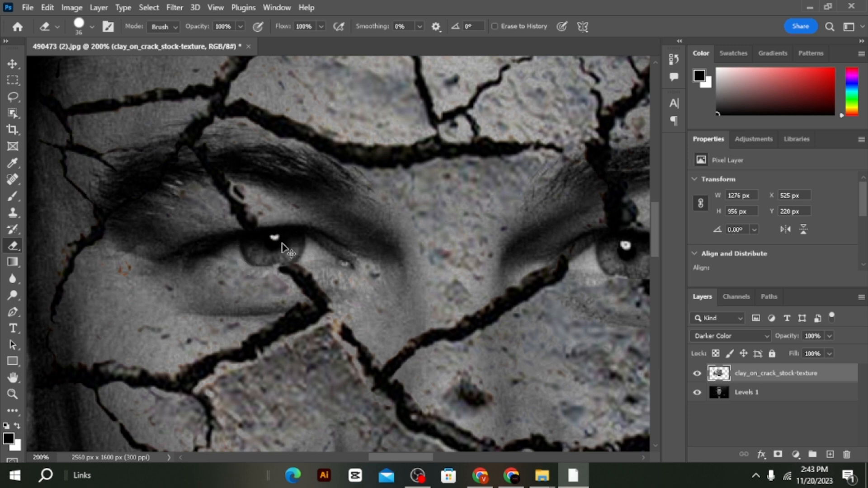
Erase the crack texture along the line between the lips and at both mouth corners with a 9 px eraser
scroll(282, 247, "down", 2)
scroll(295, 274, "down", 5)
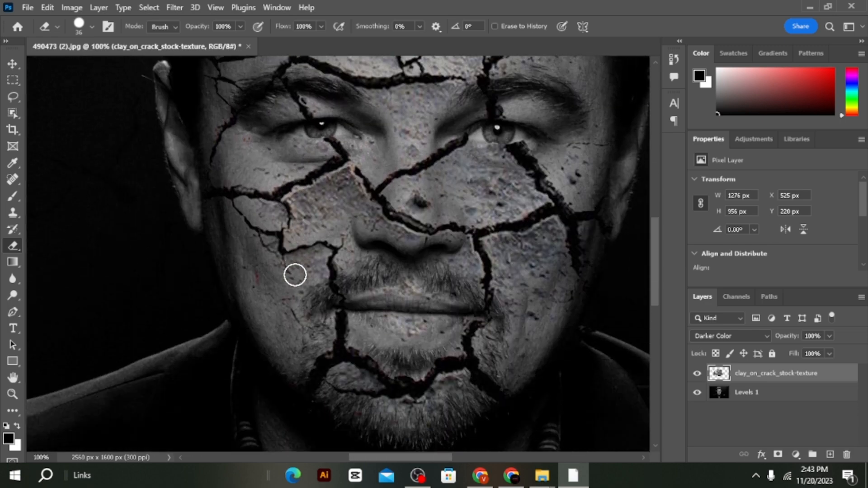
scroll(295, 275, "down", 3)
scroll(297, 281, "up", 2)
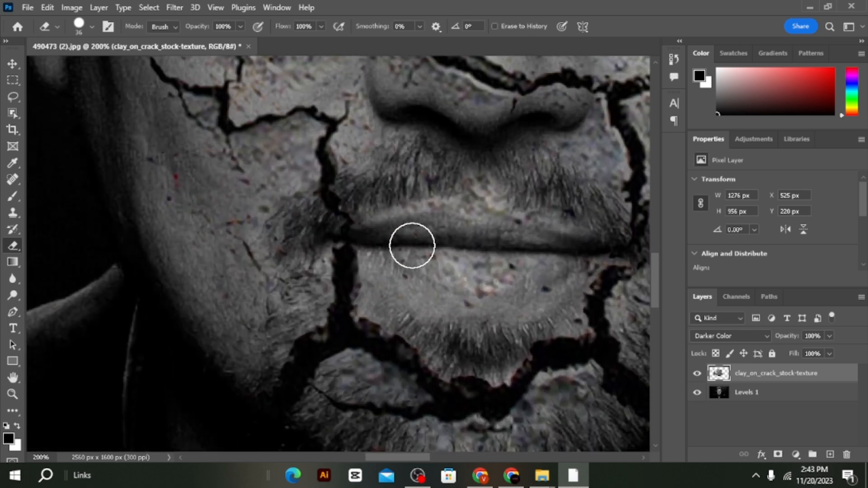
right_click(501, 253)
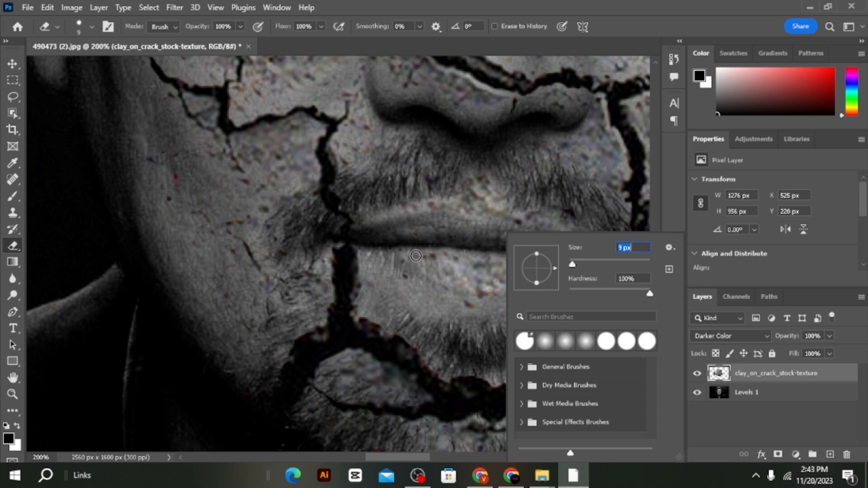
key("Return")
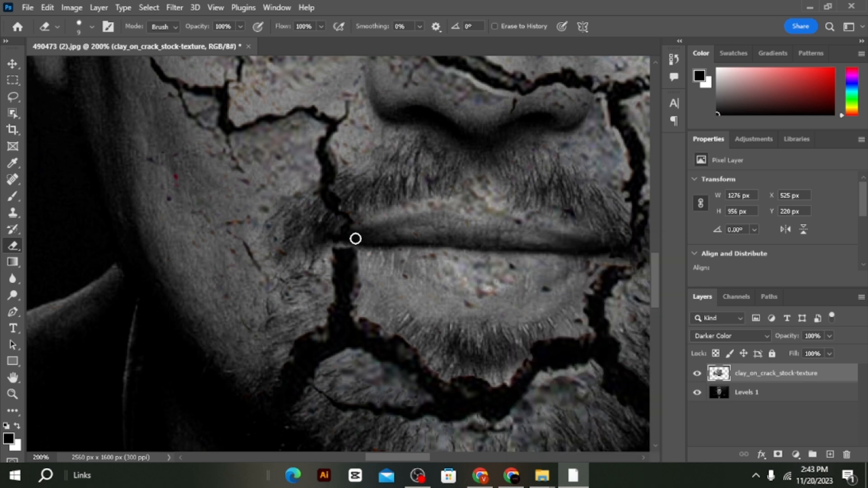
scroll(359, 244, "right", 3)
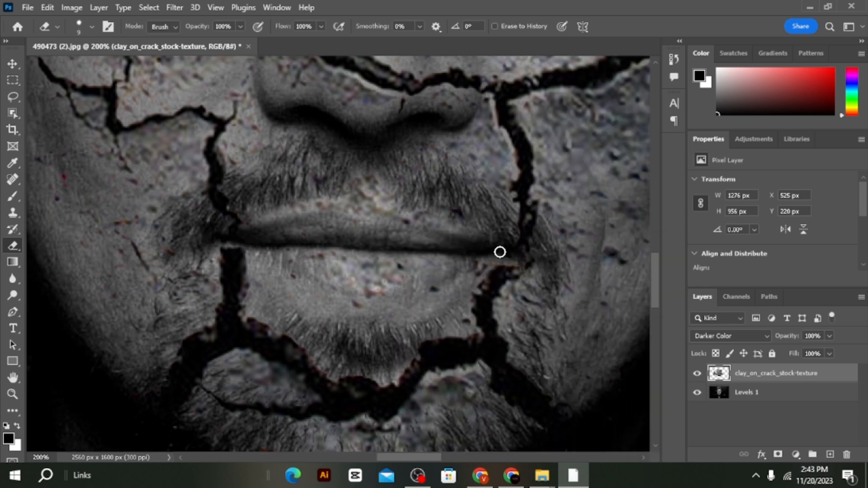
Merge the crack texture and the portrait into a single layer
key("ctrl+minus")
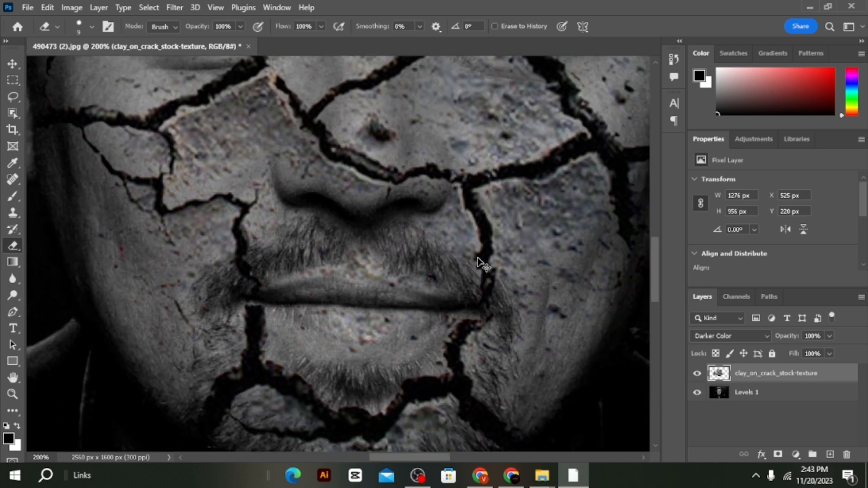
key("ctrl+minus")
key("ctrl+minus")
key("ctrl+minus")
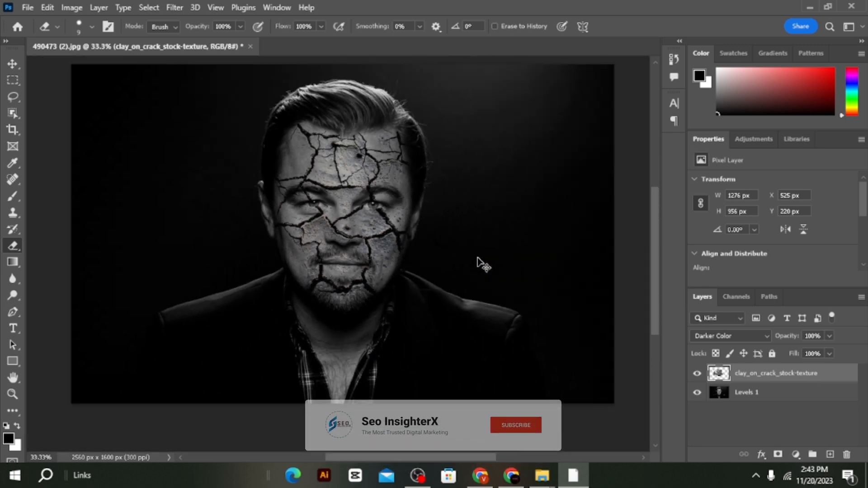
left_click(12, 63)
key("ctrl+shift+e")
Add a Brightness/Contrast adjustment layer with Brightness 51 and Contrast -15
left_click(795, 455)
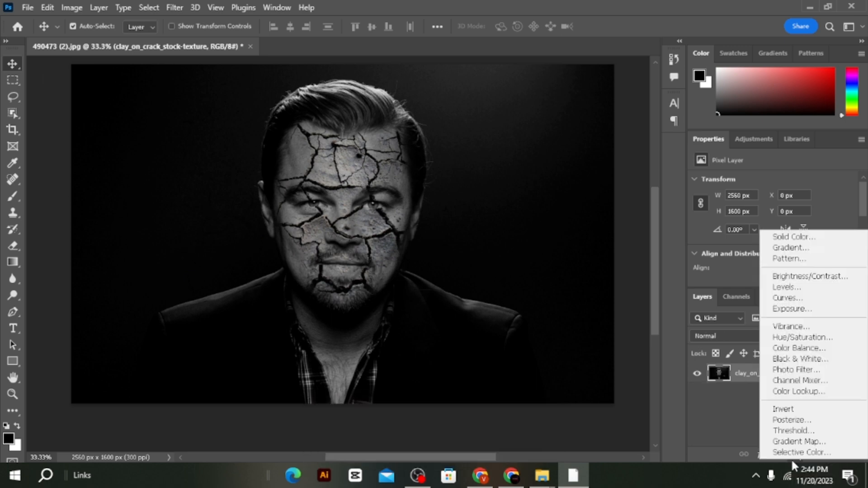
left_click(807, 275)
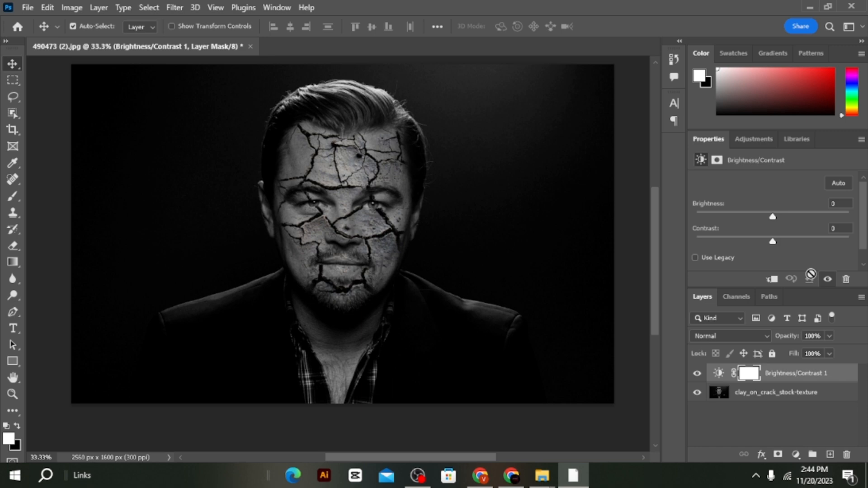
left_click_drag(763, 214, 801, 218)
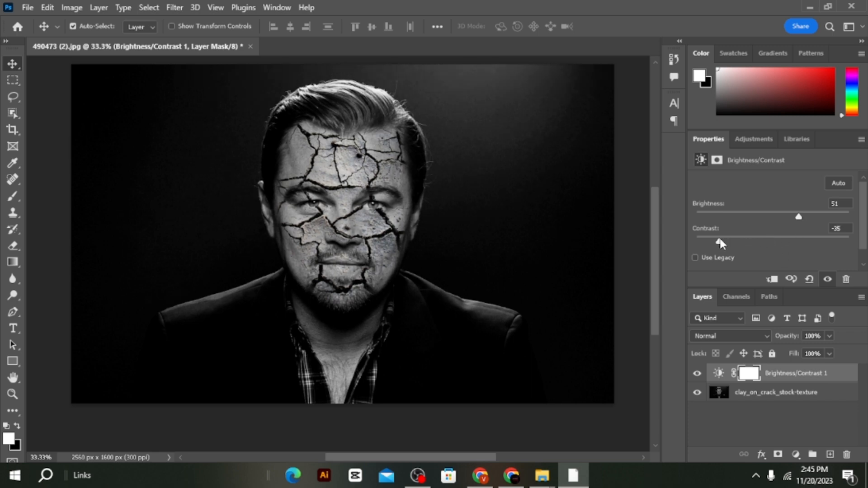
left_click_drag(782, 244, 749, 245)
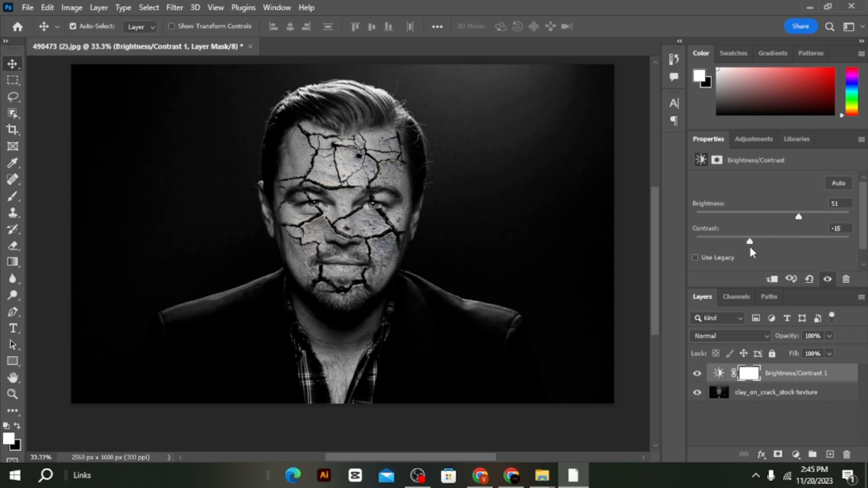
Add a Levels adjustment layer with the black input at 24 and the white input at 216
left_click(793, 455)
left_click(801, 278)
scroll(751, 248, "down", 2)
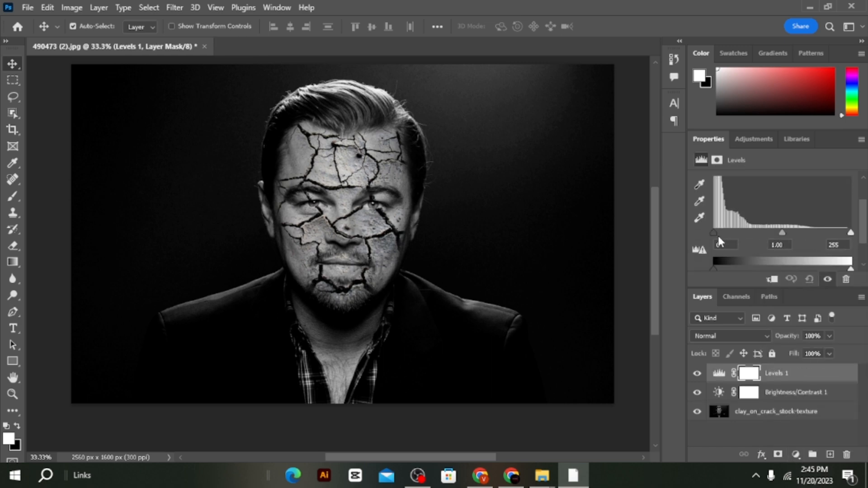
mouse_move(718, 231)
left_mouse_down()
mouse_move(736, 235)
mouse_move(727, 235)
left_mouse_up()
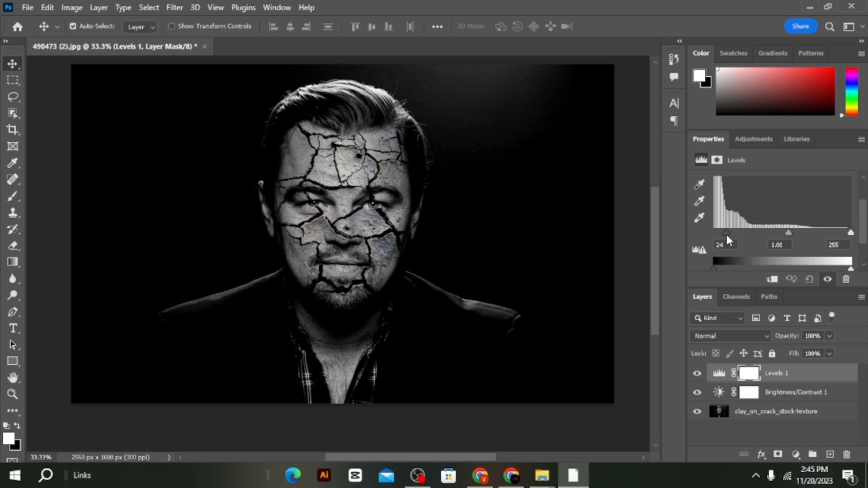
left_click_drag(852, 233, 831, 234)
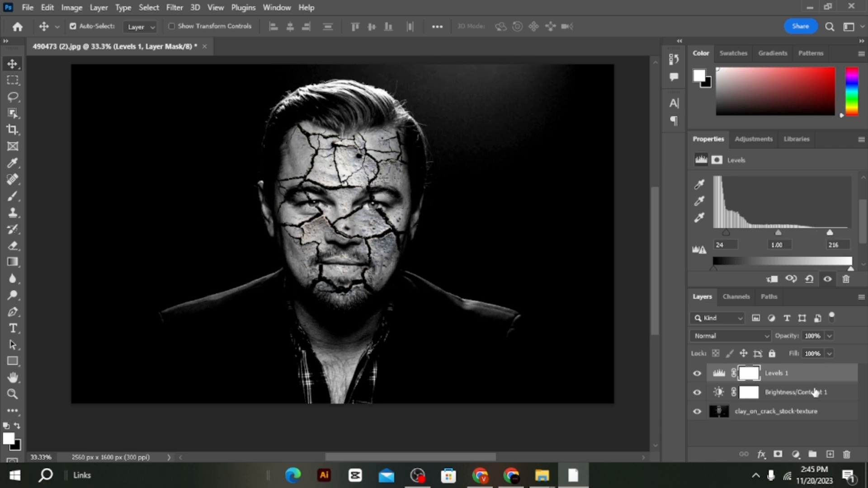
Add a Curves adjustment layer and darken the shadows with a curve point at input 58, output 46
left_click(796, 455)
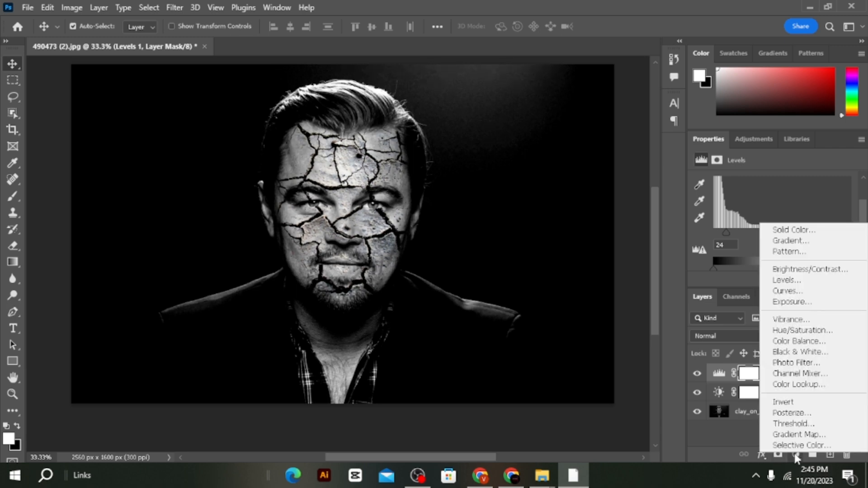
left_click(794, 291)
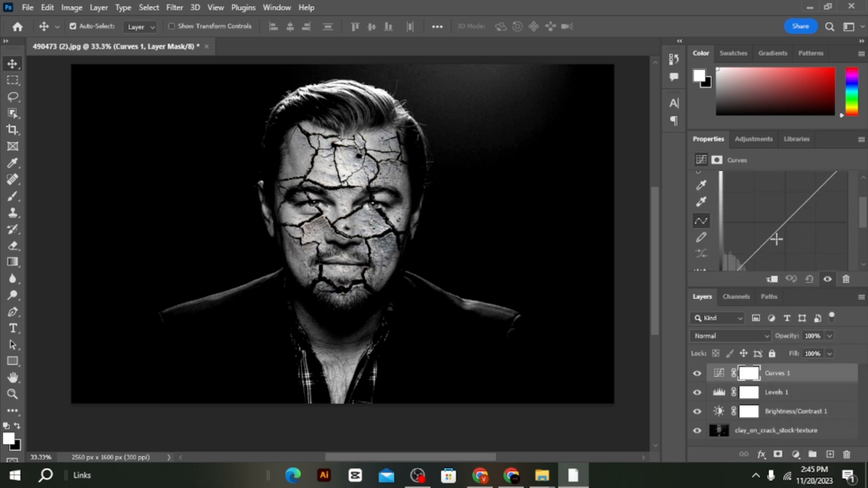
mouse_move(756, 219)
left_mouse_down()
mouse_move(762, 237)
mouse_move(753, 236)
mouse_move(750, 213)
mouse_move(752, 222)
left_mouse_up()
scroll(763, 262, "down", 3)
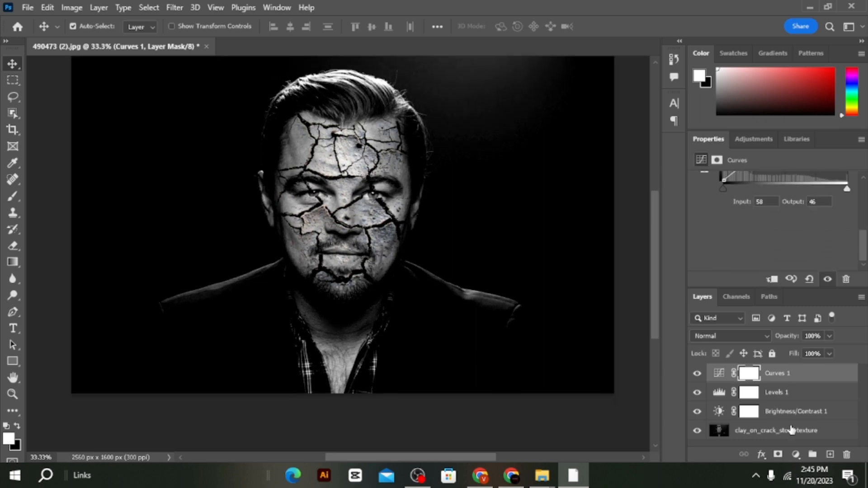
Add an Exposure adjustment layer with Exposure -0.56, Offset -0.0042 and Gamma Correction 1.48
left_click(796, 455)
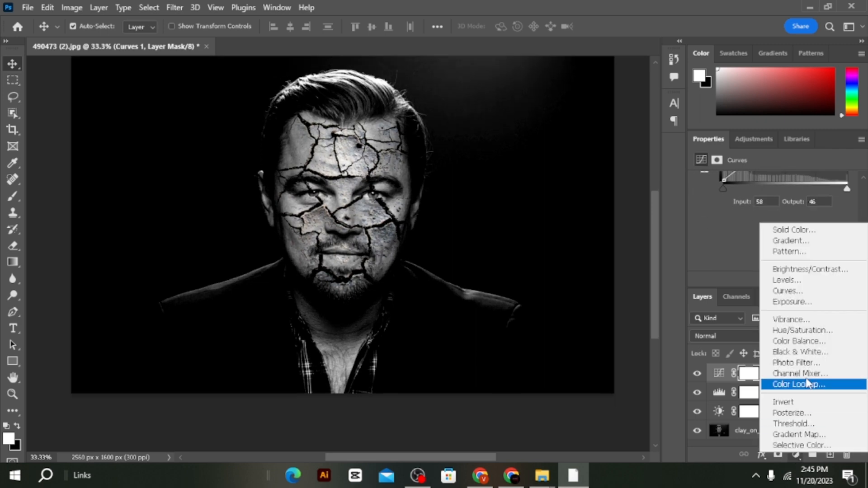
left_click(794, 303)
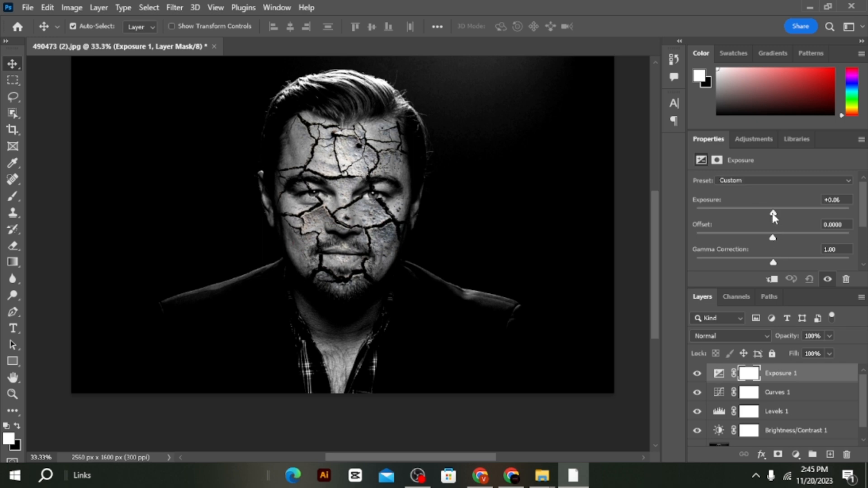
mouse_move(774, 215)
left_mouse_down()
mouse_move(723, 216)
mouse_move(760, 215)
left_mouse_up()
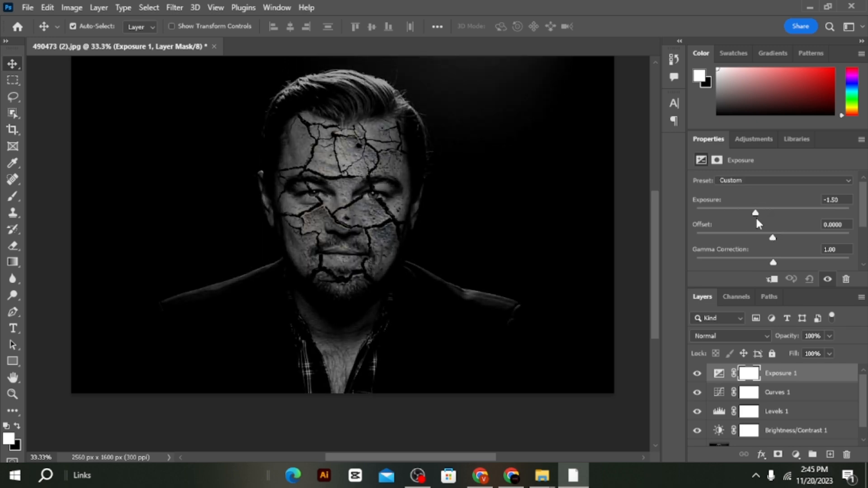
left_click_drag(756, 219, 752, 254)
scroll(773, 245, "down", 1)
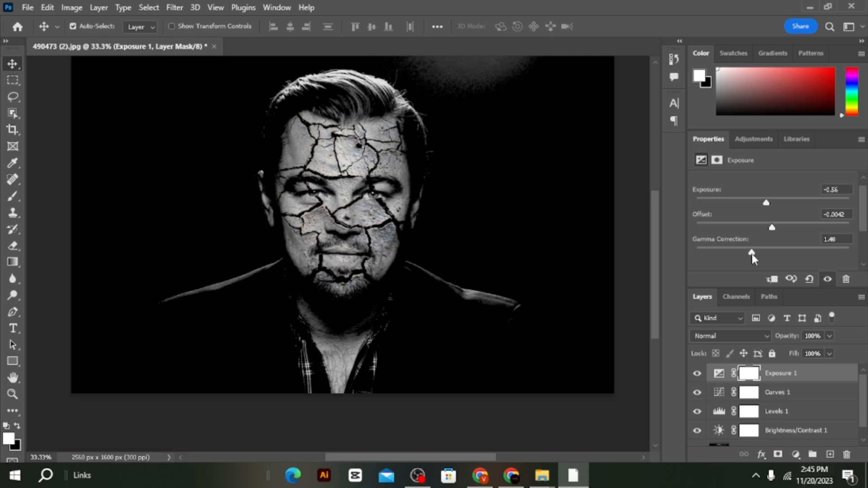
Add a Hue/Saturation adjustment layer, try a Lightness of -27, and return Lightness to 0
left_click(796, 455)
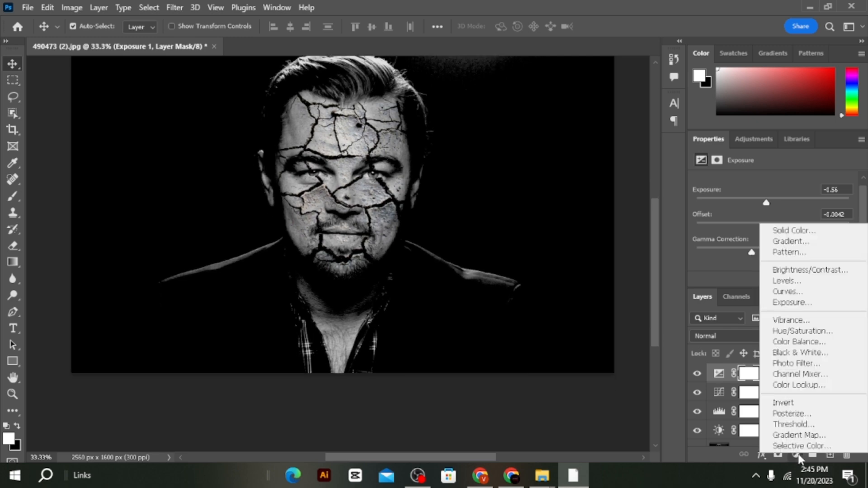
left_click(792, 330)
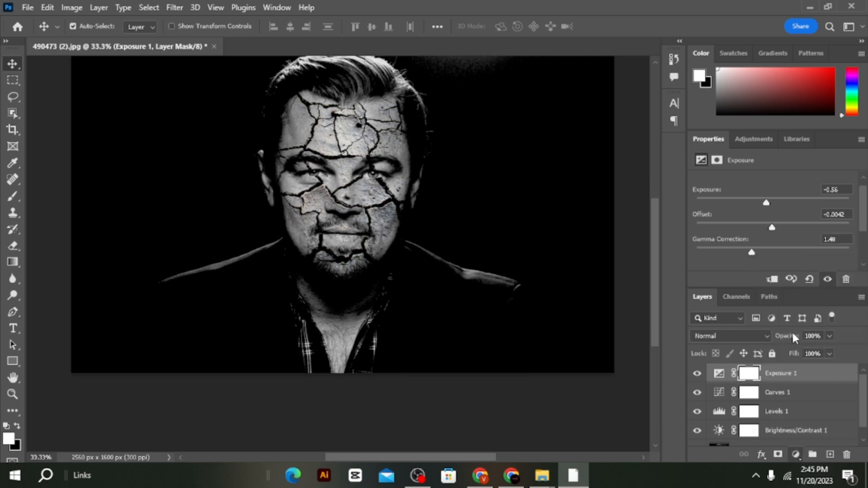
left_click(764, 199)
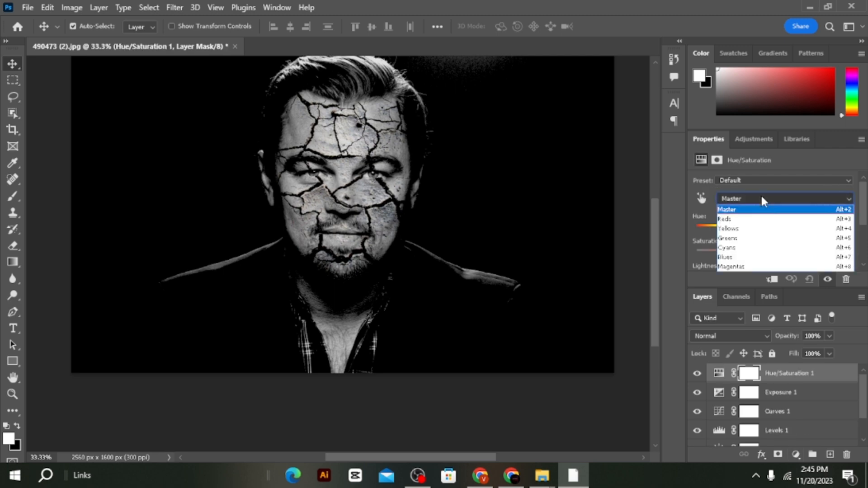
left_click(761, 200)
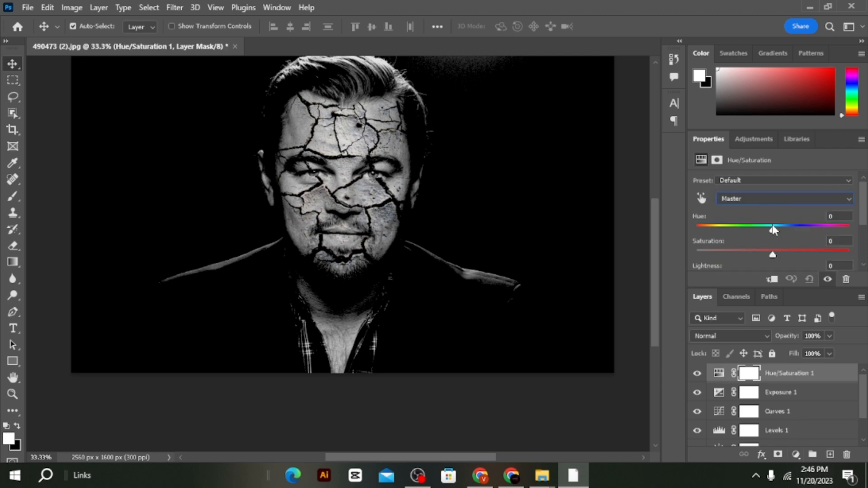
scroll(772, 231, "down", 1)
left_click_drag(773, 248, 753, 250)
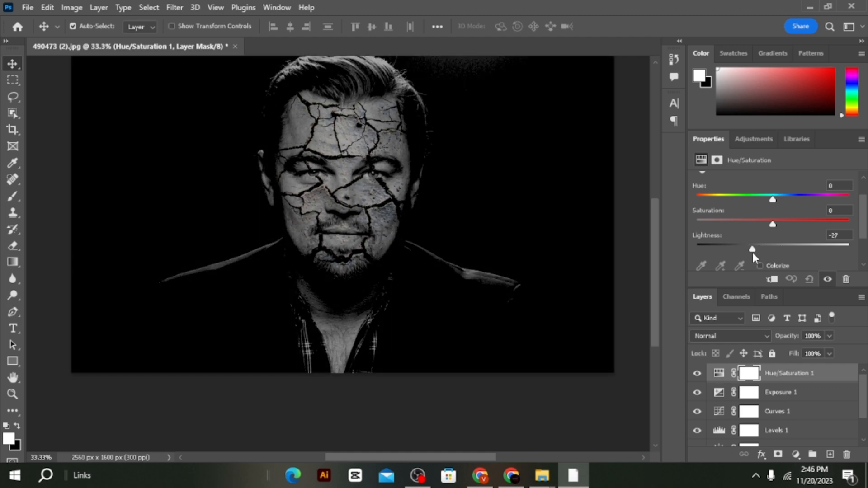
scroll(380, 208, "up", 2)
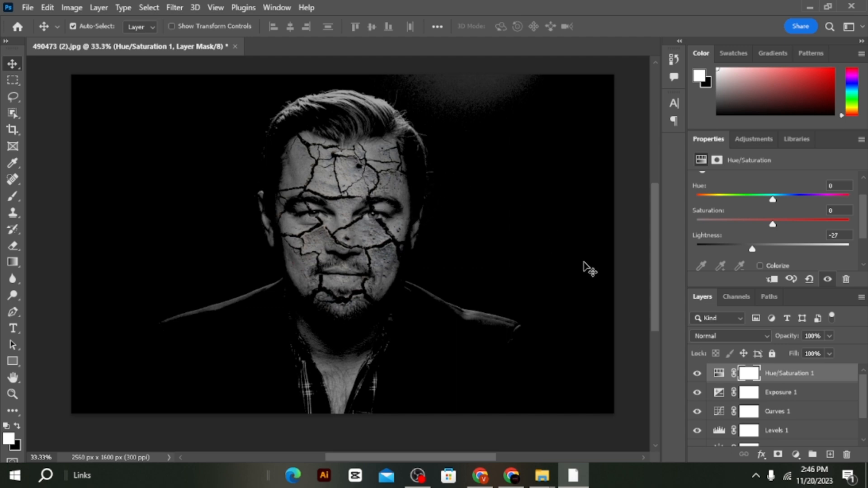
left_click_drag(758, 250, 773, 249)
Compare the portrait with and without the Exposure adjustment, and set its Exposure to -1.89 and Offset to -0.0125
left_click(698, 393)
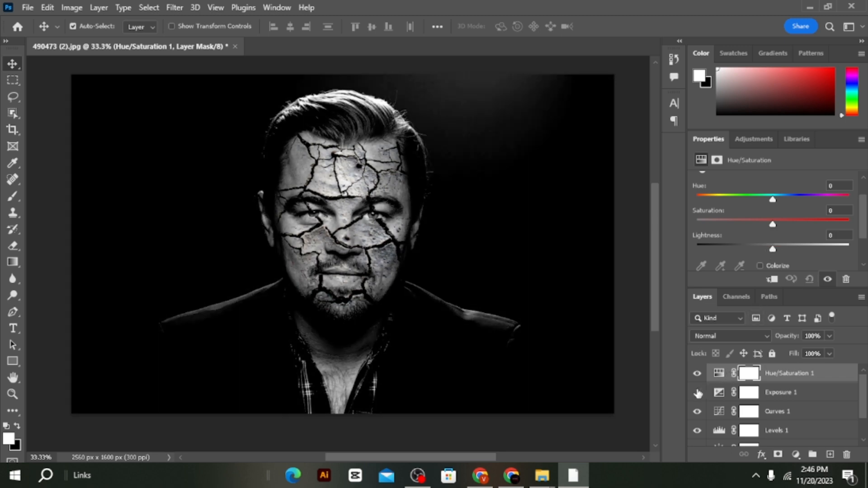
left_click(698, 393)
left_click(720, 393)
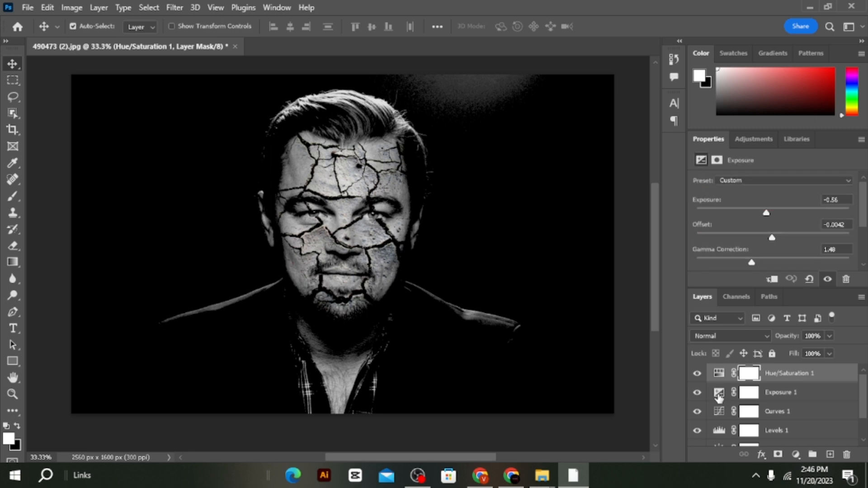
left_click_drag(764, 211, 771, 243)
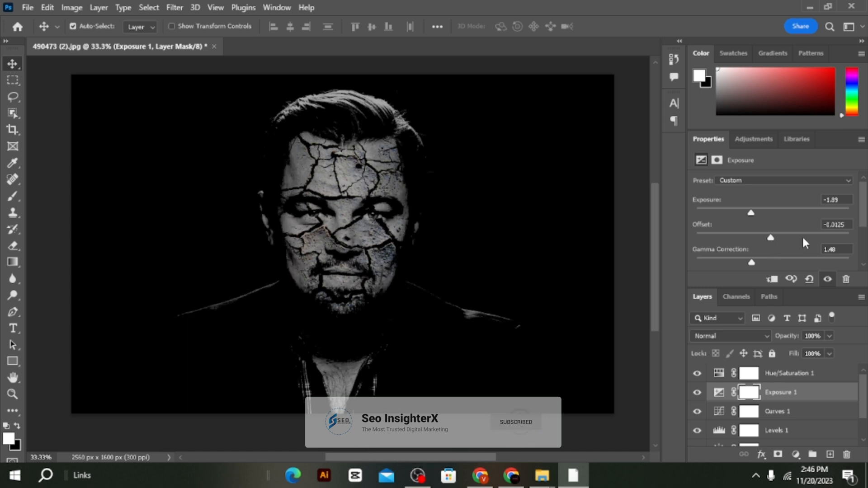
Set the Offset of the Exposure adjustment layer to 0
left_click(846, 225)
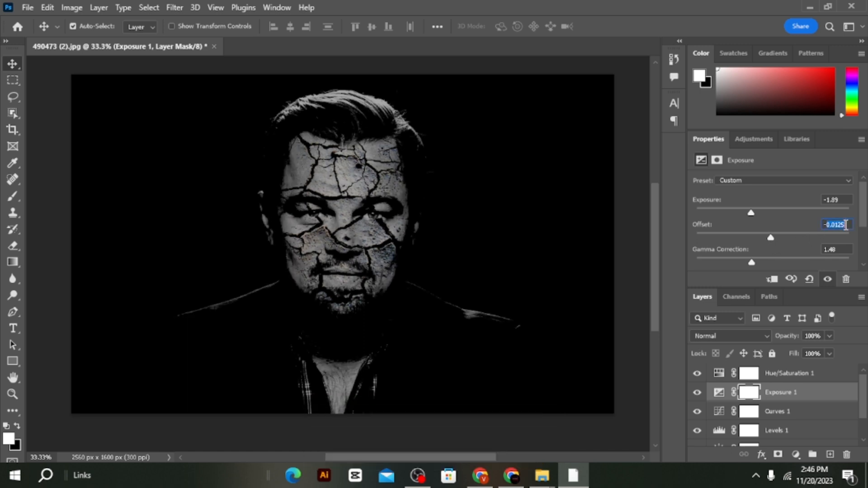
type("-000")
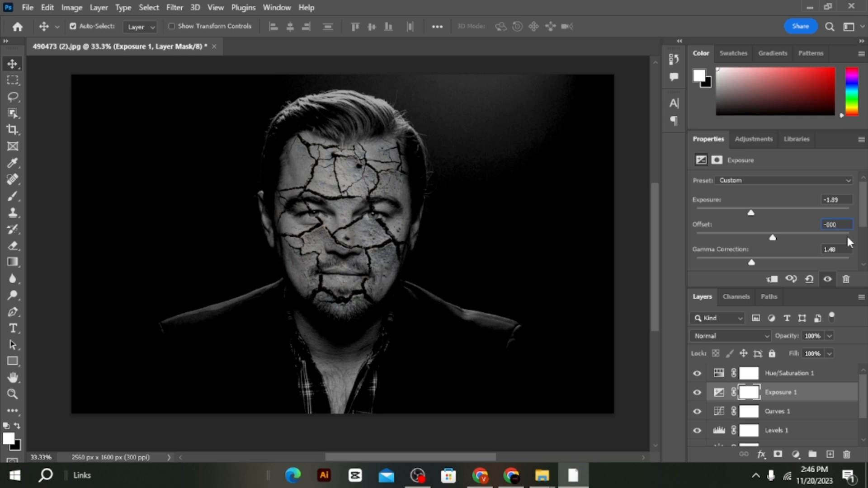
mouse_move(773, 237)
left_mouse_down()
mouse_move(781, 237)
mouse_move(762, 237)
mouse_move(772, 240)
left_mouse_up()
Merge the Hue/Saturation, Exposure, Curves, Levels and Brightness/Contrast adjustment layers with the clay_on_crack_stock-texture layer into one layer
left_click(788, 377)
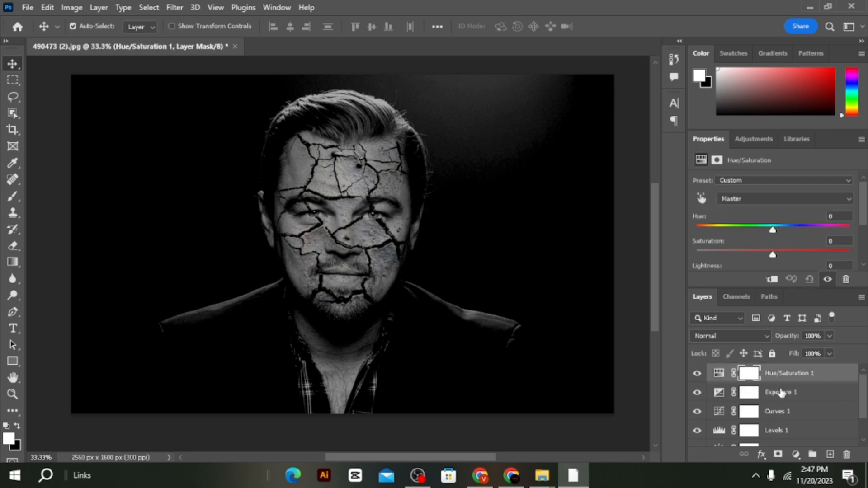
left_click(781, 394, "ctrl")
left_click(775, 413, "ctrl")
scroll(775, 413, "down", 2)
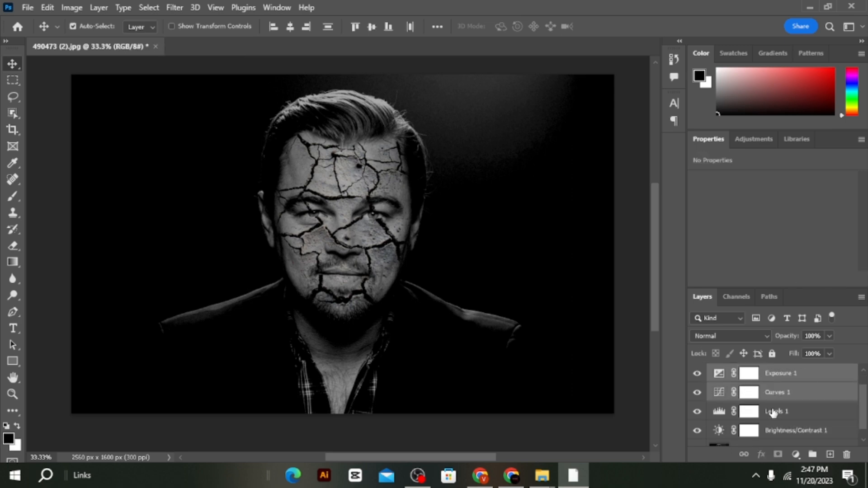
left_click(774, 405, "ctrl")
left_click(776, 423, "ctrl")
left_click(764, 443, "ctrl")
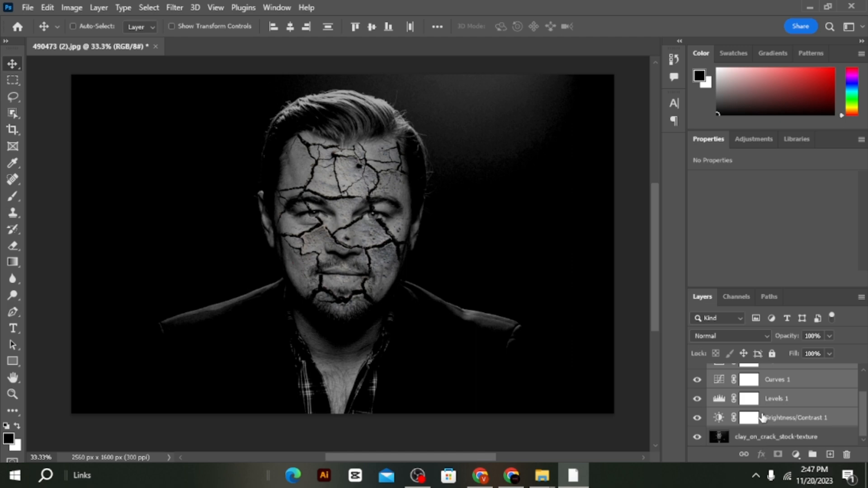
right_click(763, 413)
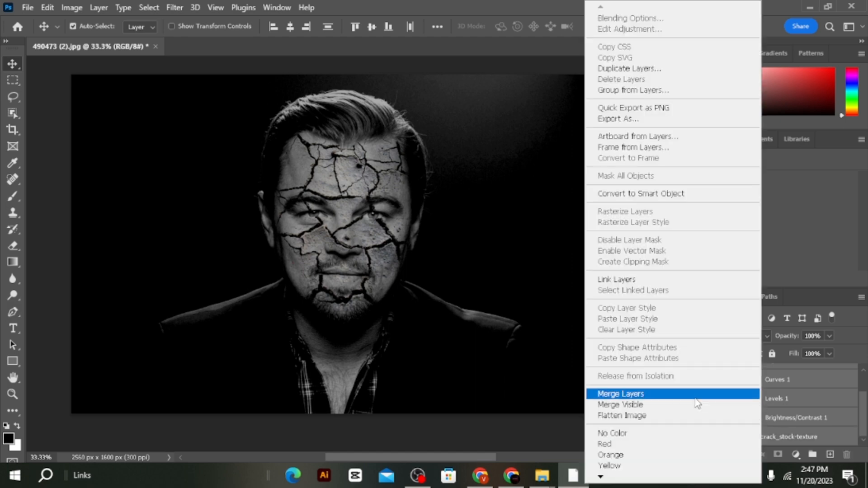
left_click(716, 394)
Examine the merged cracked-skin portrait as a whole and up close
scroll(712, 416, "up", 1)
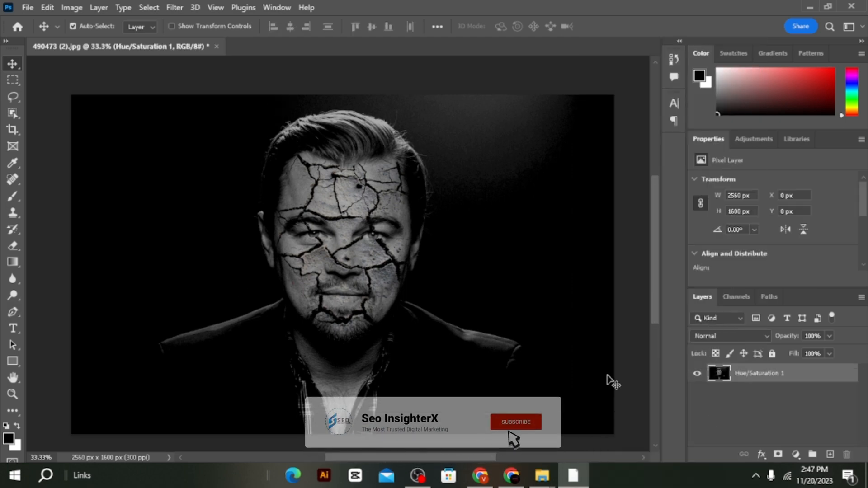
scroll(602, 375, "right", 1)
key("ctrl+minus")
scroll(445, 334, "left", 2)
key("ctrl+plus")
key("ctrl+plus")
key("ctrl+plus")
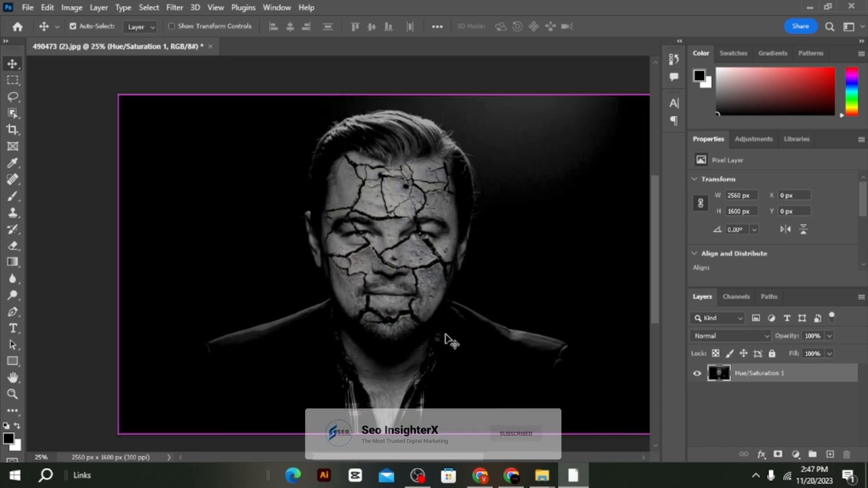